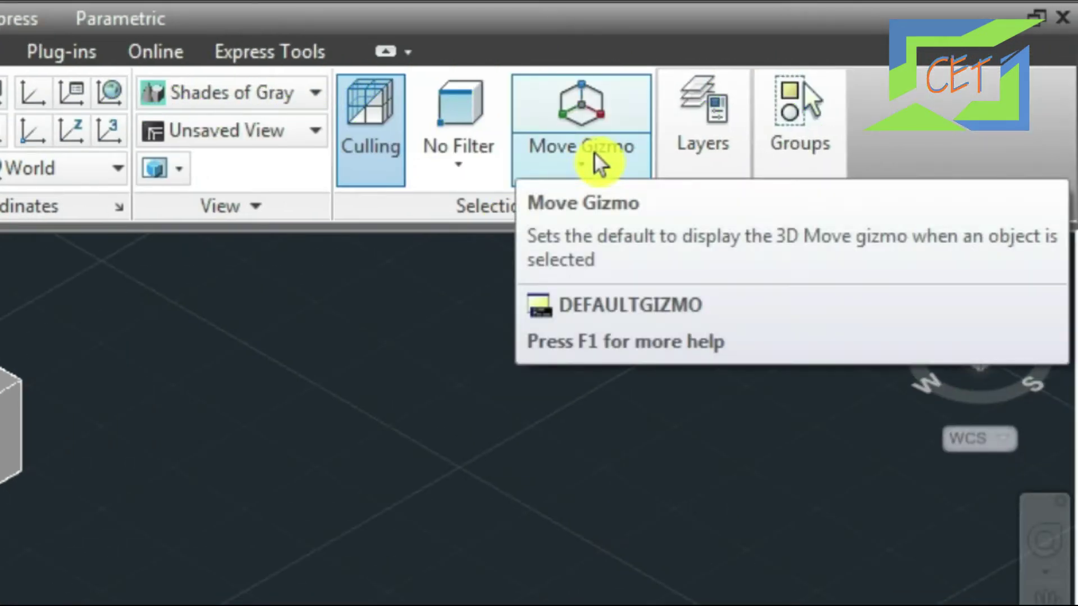
Browse the default gizmo choices and the solid modelling tools on the ribbon.
{"action": "left_click", "coordinate": [596, 166]}
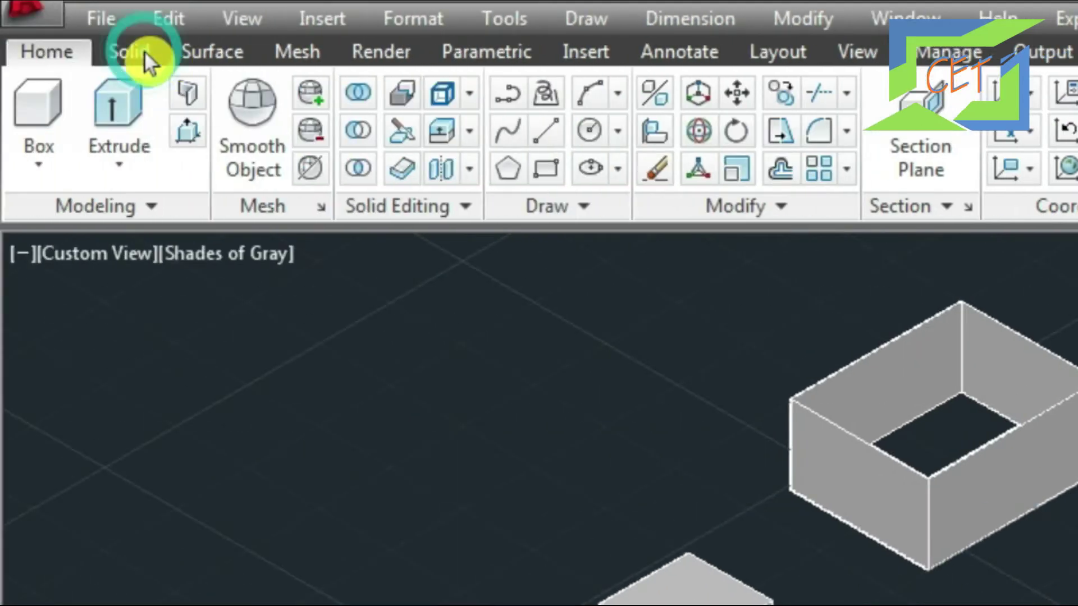
{"action": "left_click", "coordinate": [143, 50]}
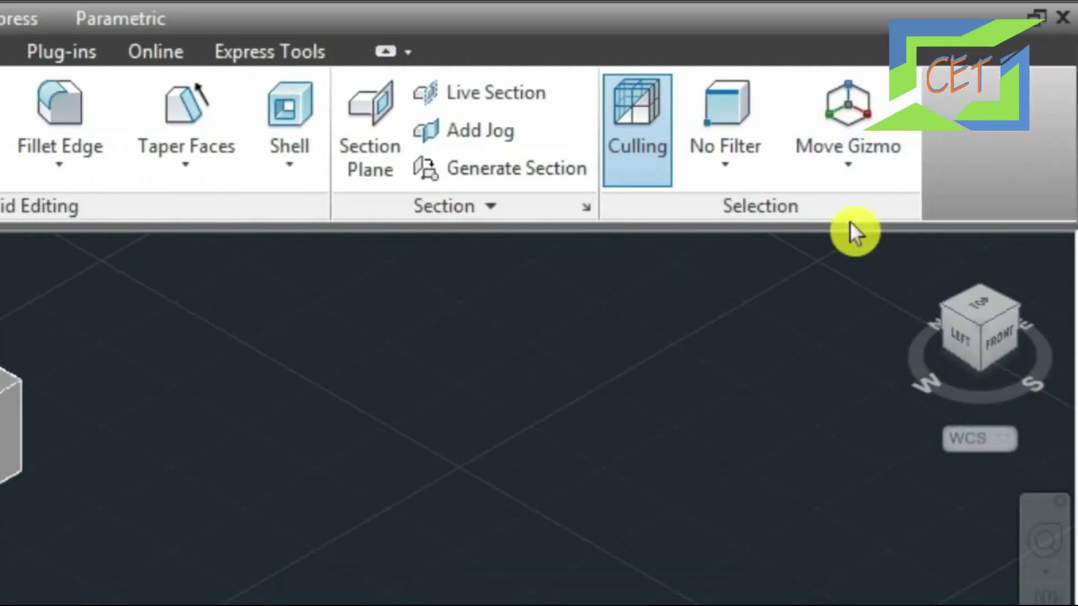
{"action": "left_click", "coordinate": [870, 161]}
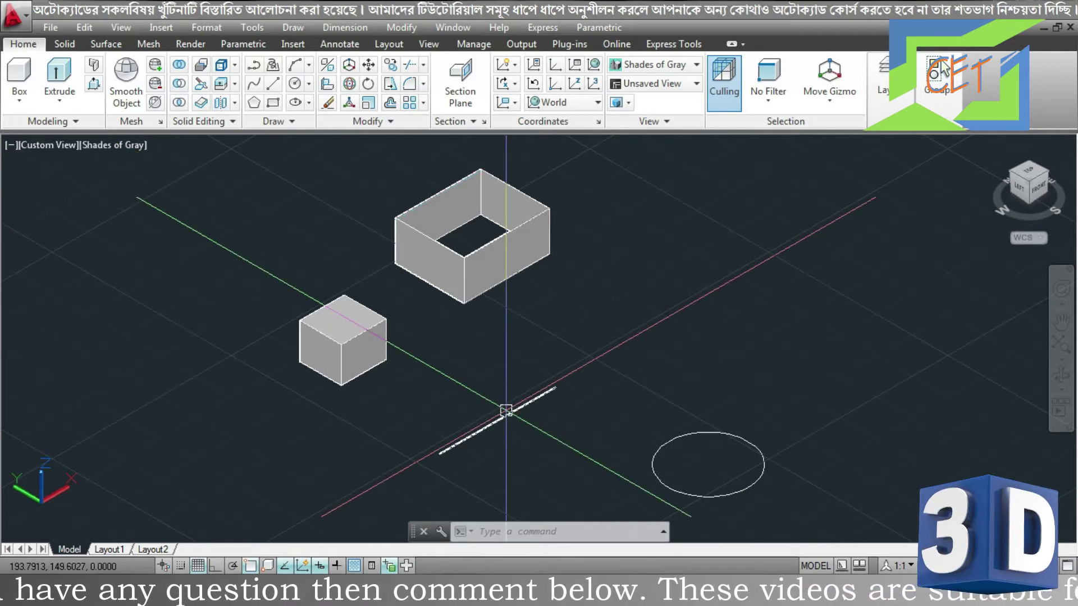
Try moving the diagonal line along its Z axis with the move gizmo, then cancel.
{"action": "left_click", "coordinate": [497, 415]}
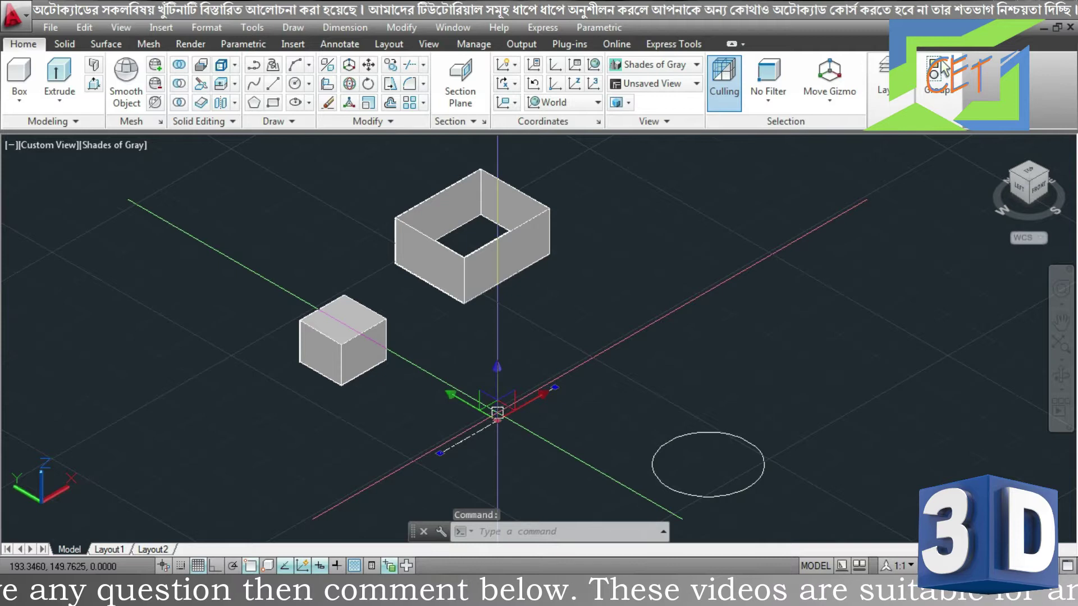
{"action": "left_click", "coordinate": [496, 388]}
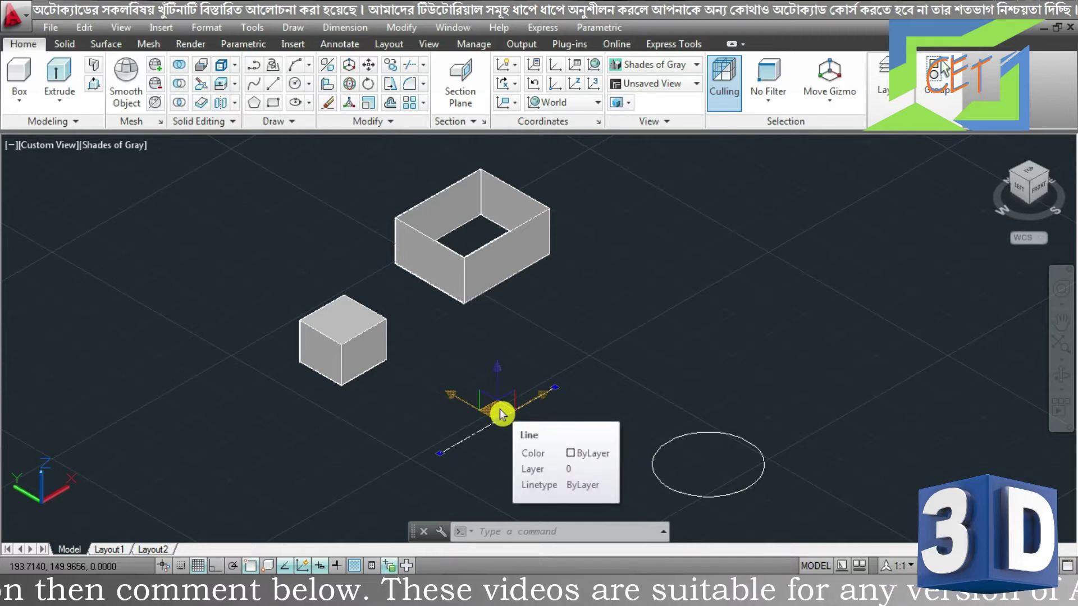
{"action": "left_click", "coordinate": [500, 408]}
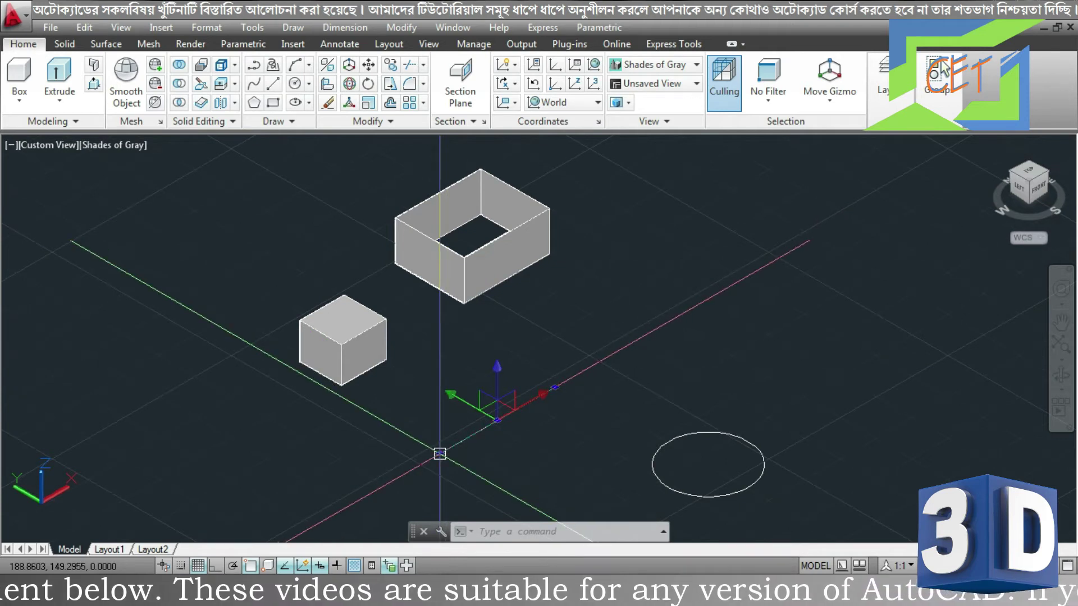
{"action": "left_click", "coordinate": [439, 454]}
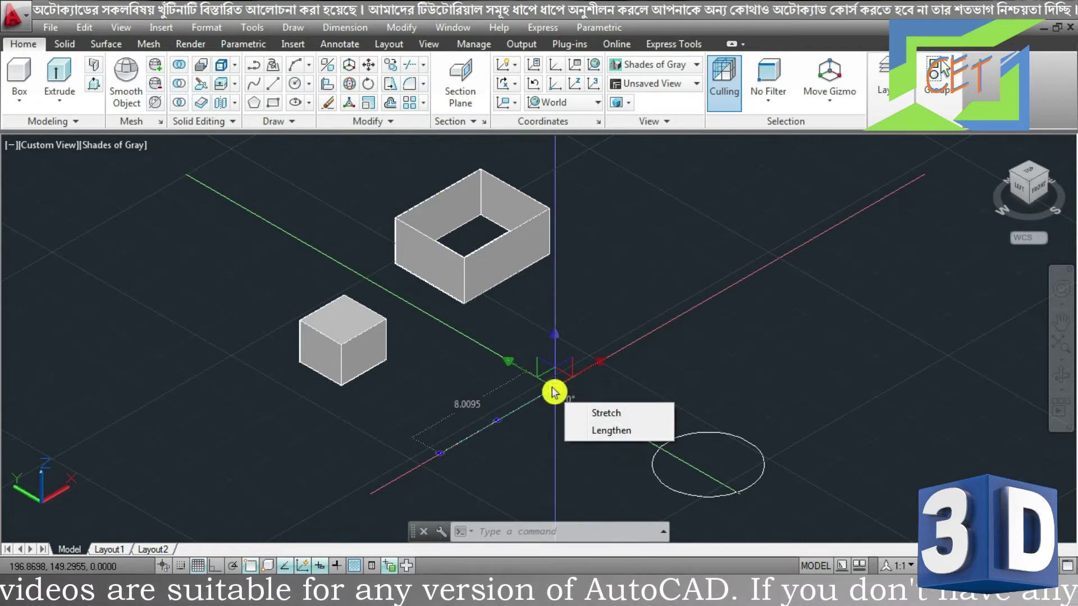
{"action": "key", "text": "Escape"}
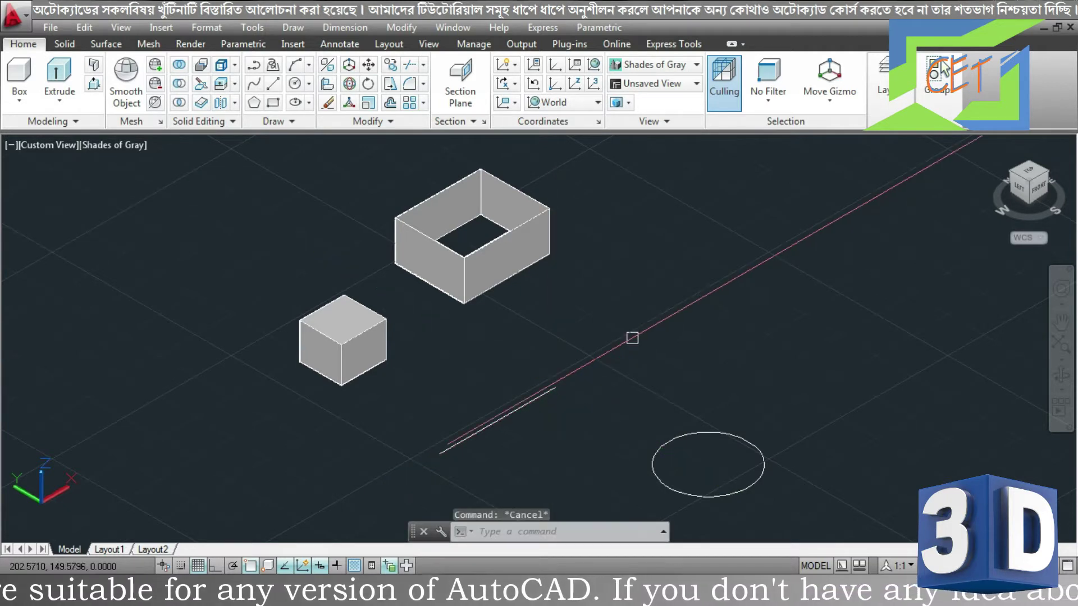
Keep Move as the default gizmo and check it on the small cube.
{"action": "left_click", "coordinate": [833, 101]}
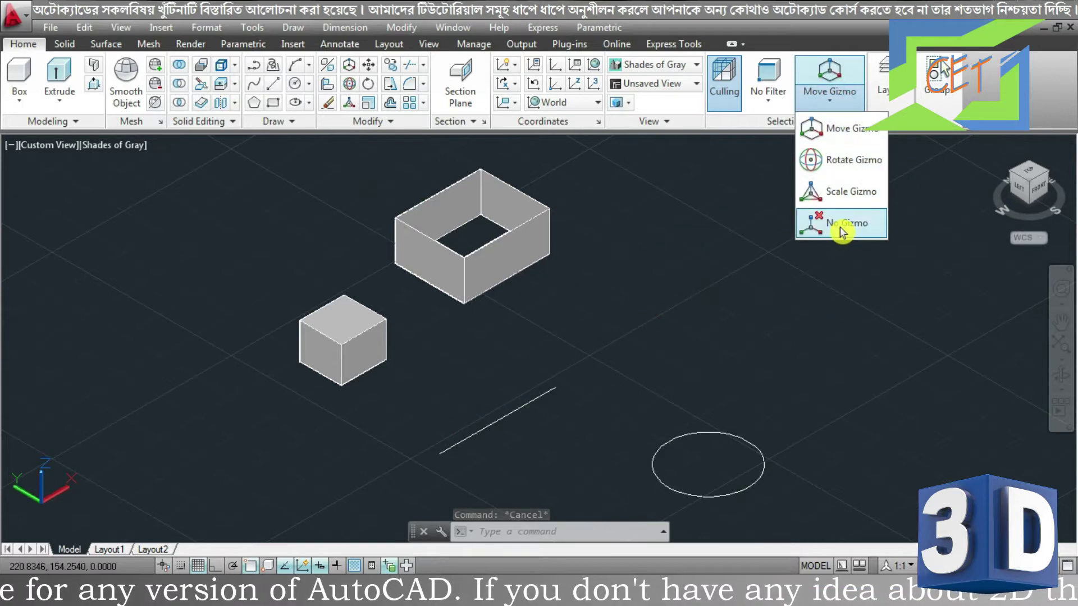
{"action": "left_click", "coordinate": [844, 128]}
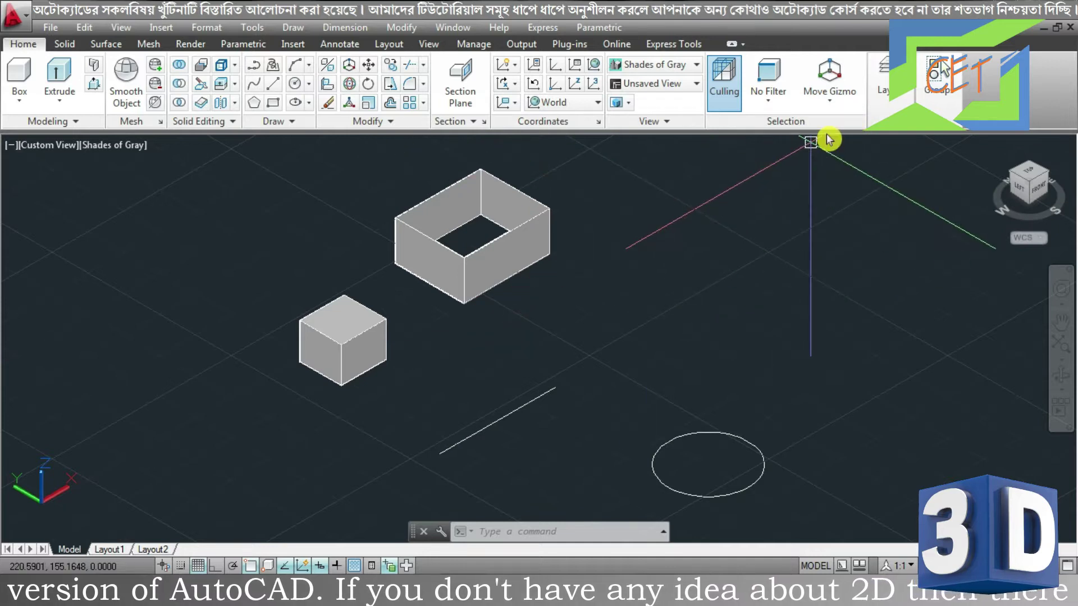
{"action": "left_click", "coordinate": [346, 353]}
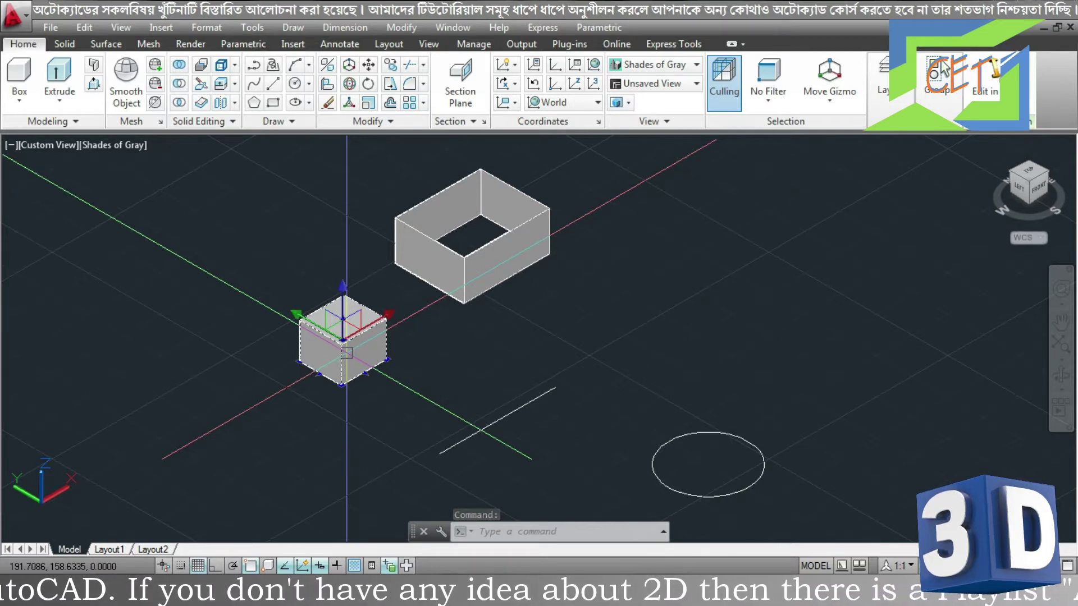
{"action": "key", "text": "Escape"}
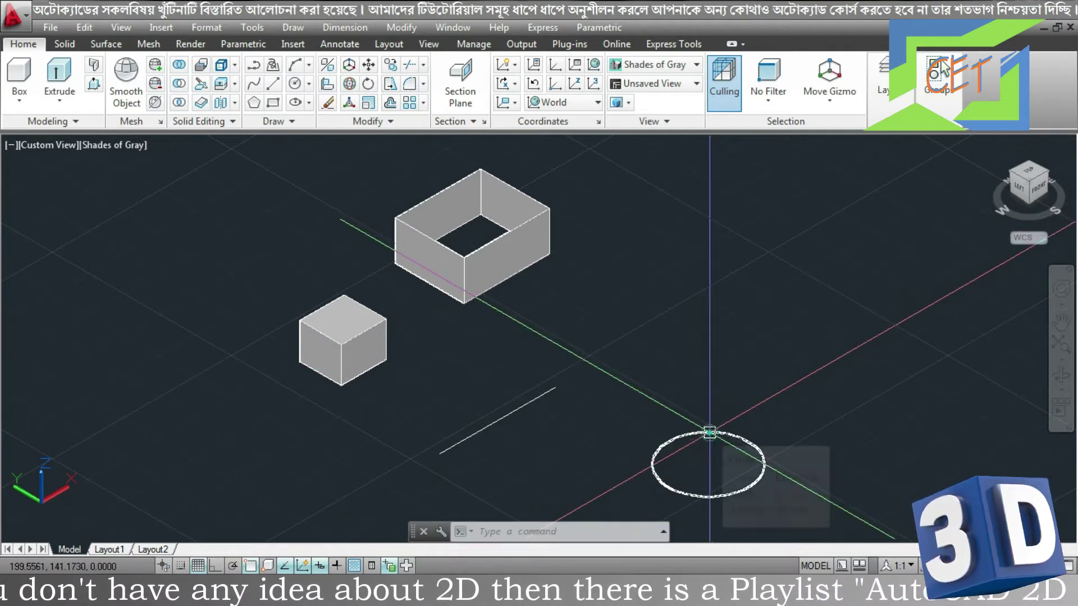
Select the circle, pan in close to it, and pick the gizmo's Y axis handle.
{"action": "left_click", "coordinate": [709, 432]}
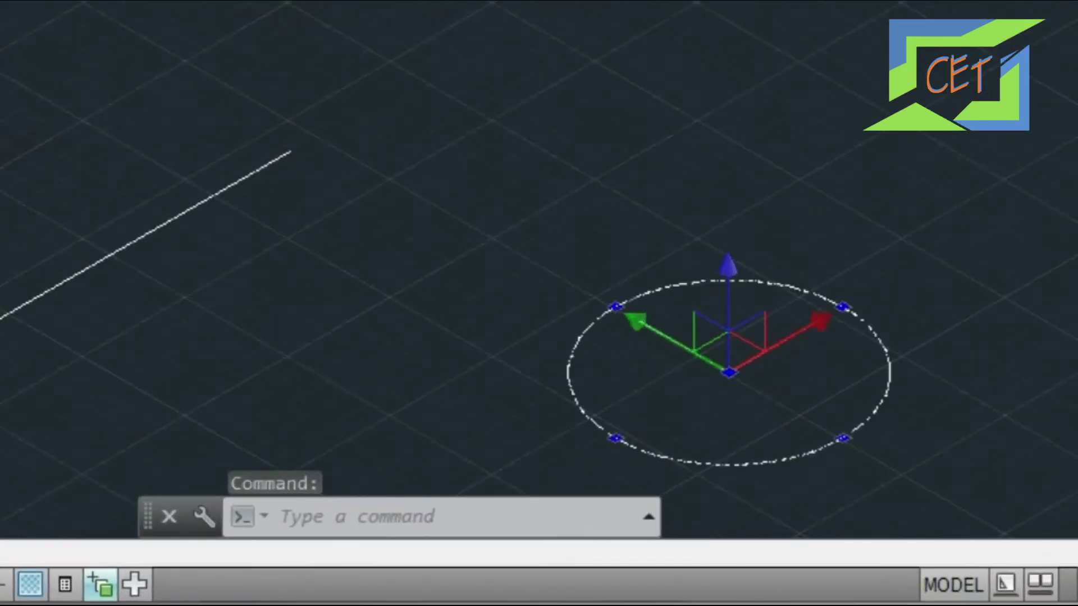
{"action": "middle_click_drag", "start_coordinate": [760, 406], "coordinate": [593, 253]}
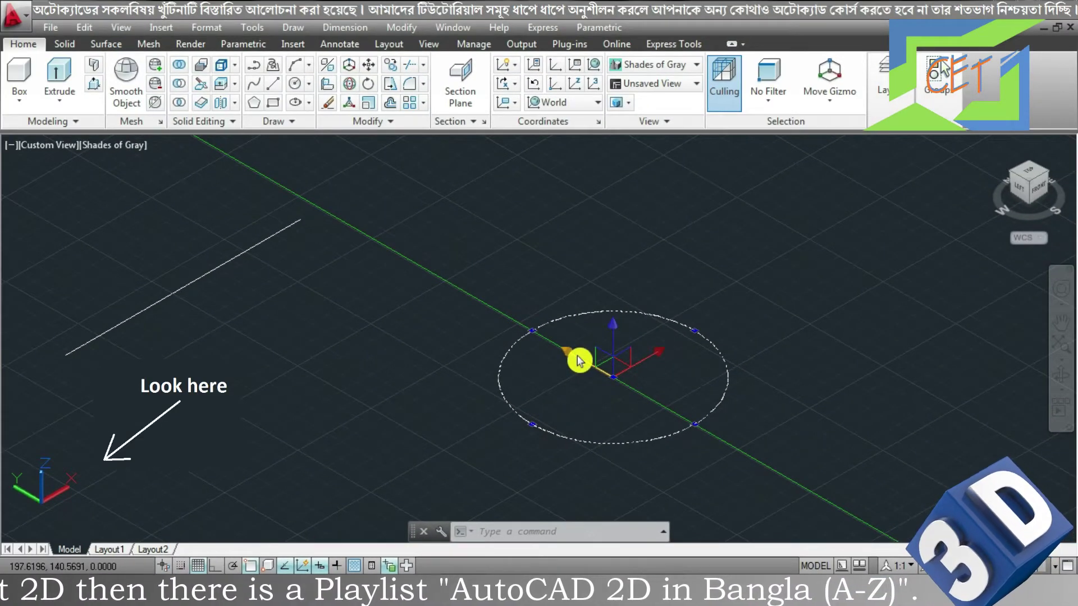
{"action": "left_click", "coordinate": [579, 361]}
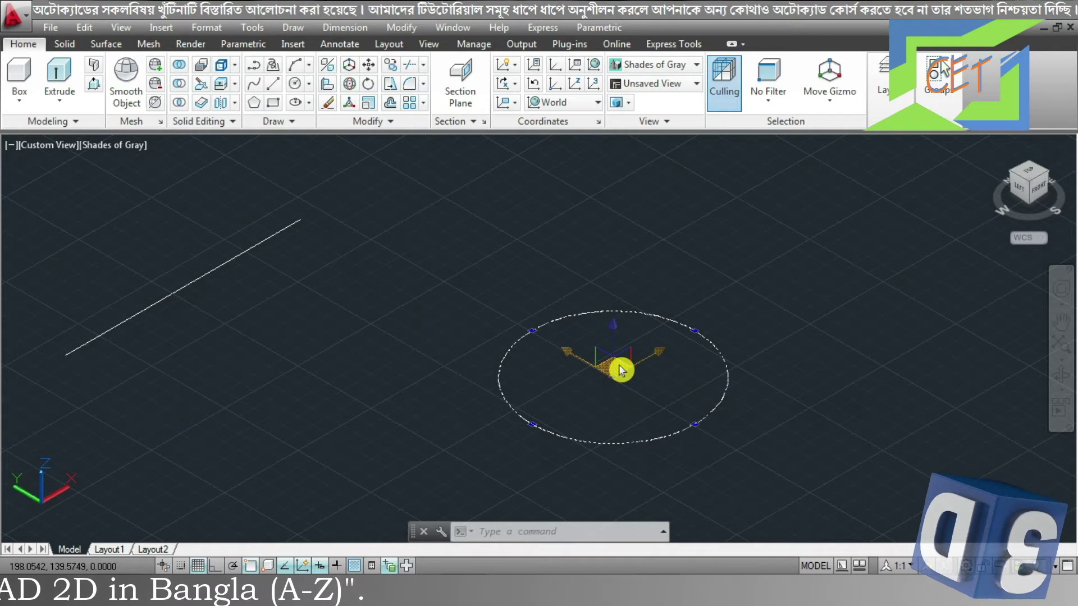
{"action": "left_click", "coordinate": [621, 371]}
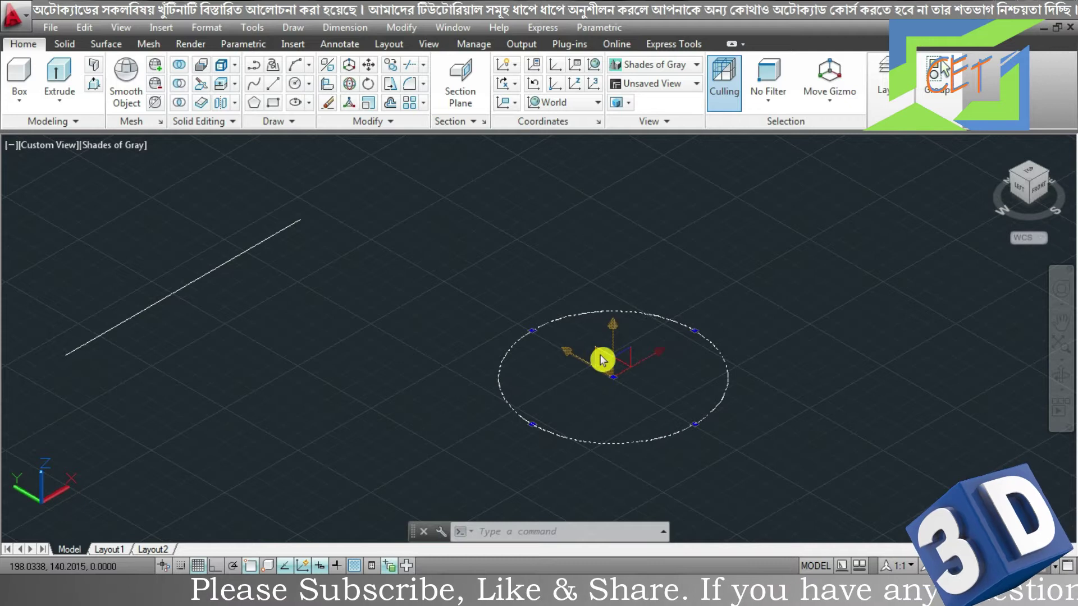
{"action": "right_click", "coordinate": [601, 360]}
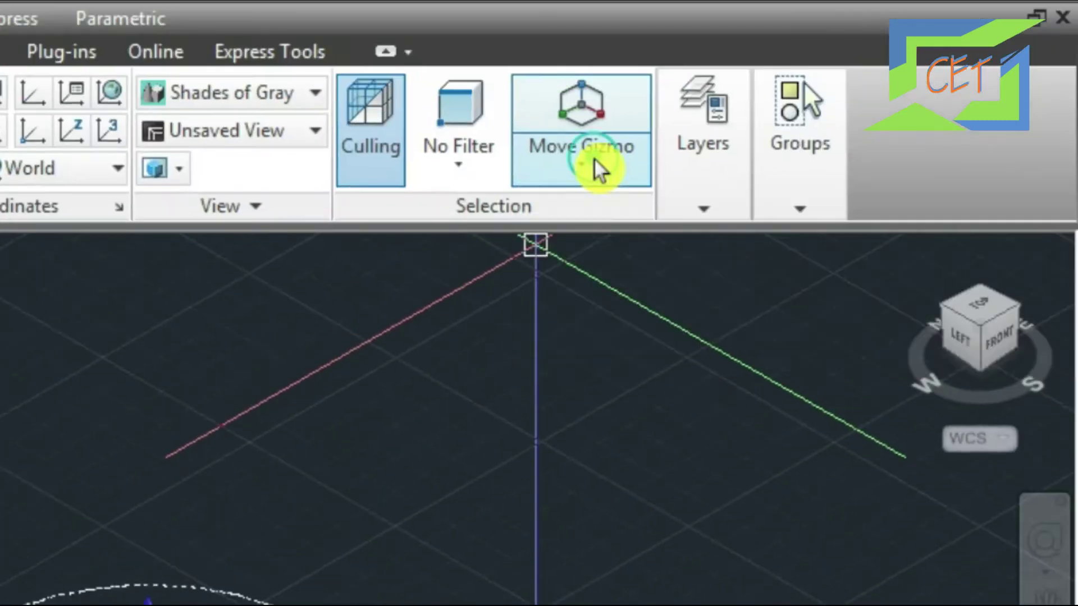
{"action": "left_click", "coordinate": [595, 168]}
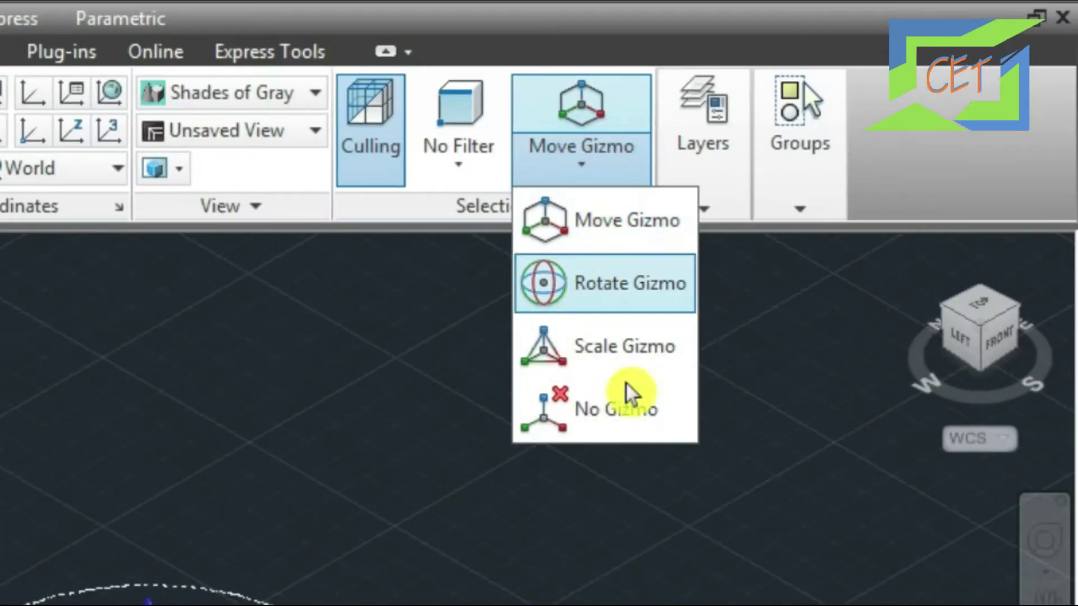
{"action": "left_click", "coordinate": [623, 362]}
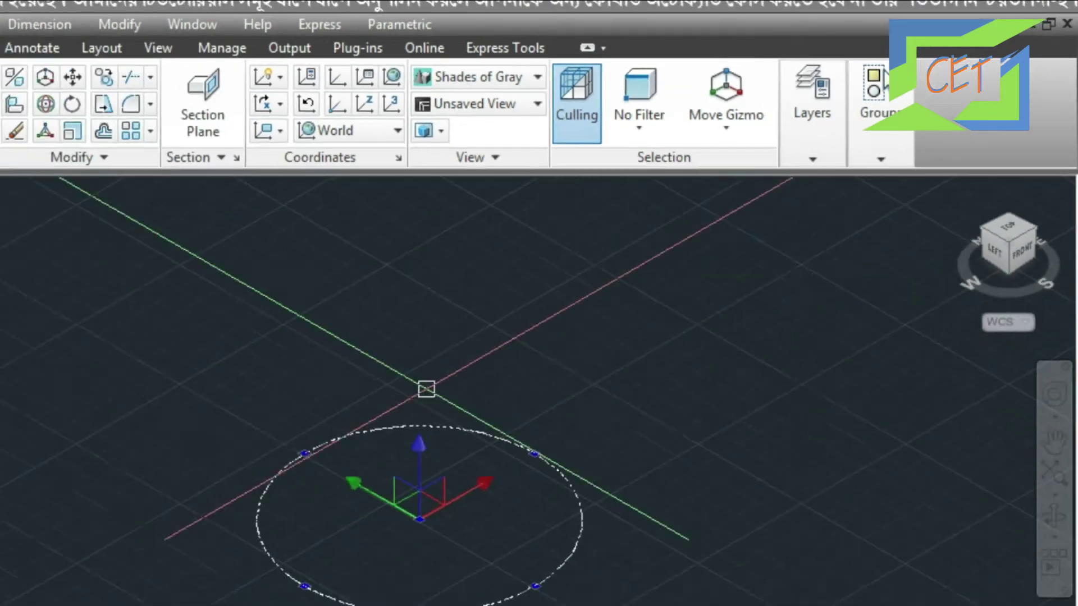
{"action": "right_click", "coordinate": [619, 366]}
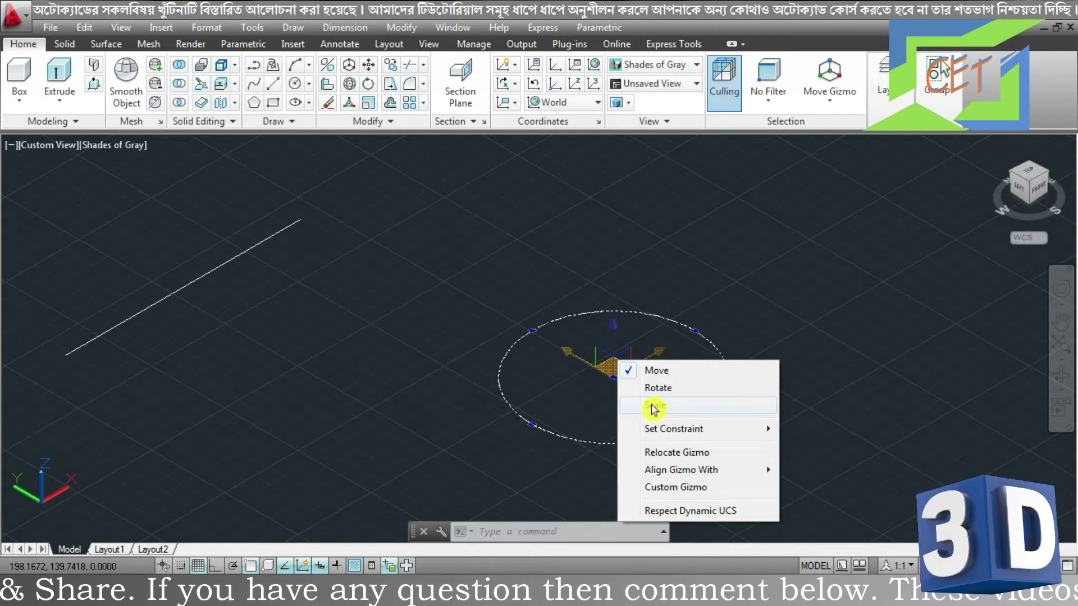
{"action": "key", "text": "Escape"}
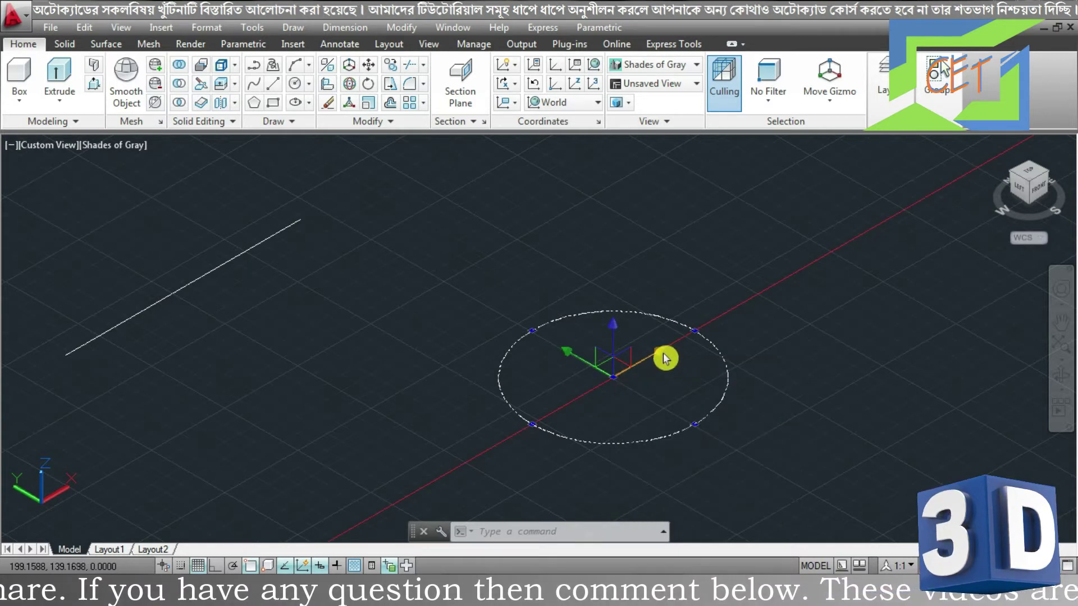
Move the circle along its X axis to a new spot with the move gizmo.
{"action": "left_click", "coordinate": [664, 358]}
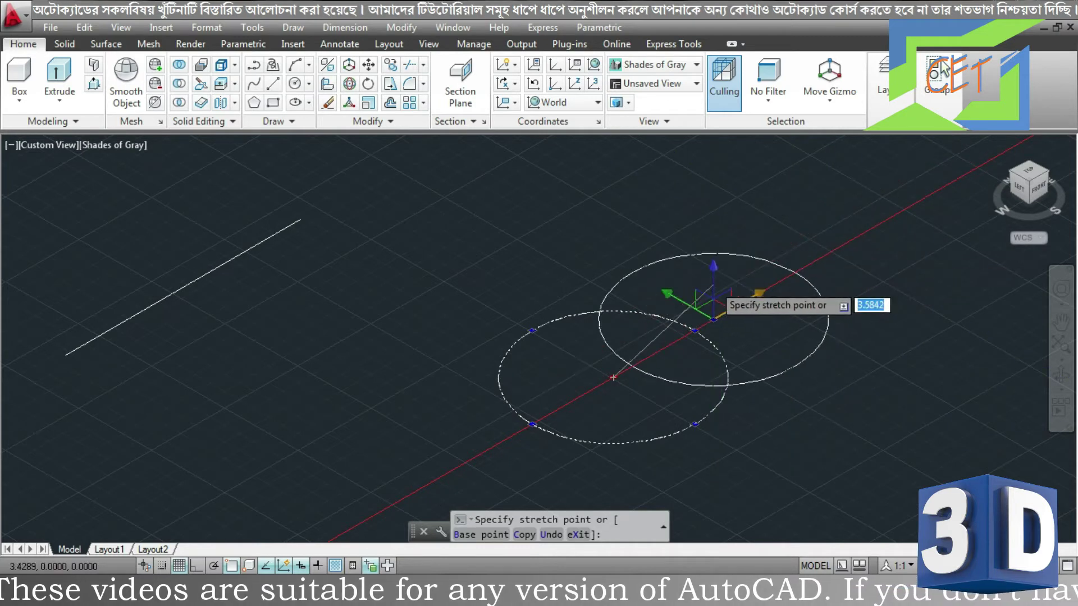
{"action": "left_click", "coordinate": [795, 258]}
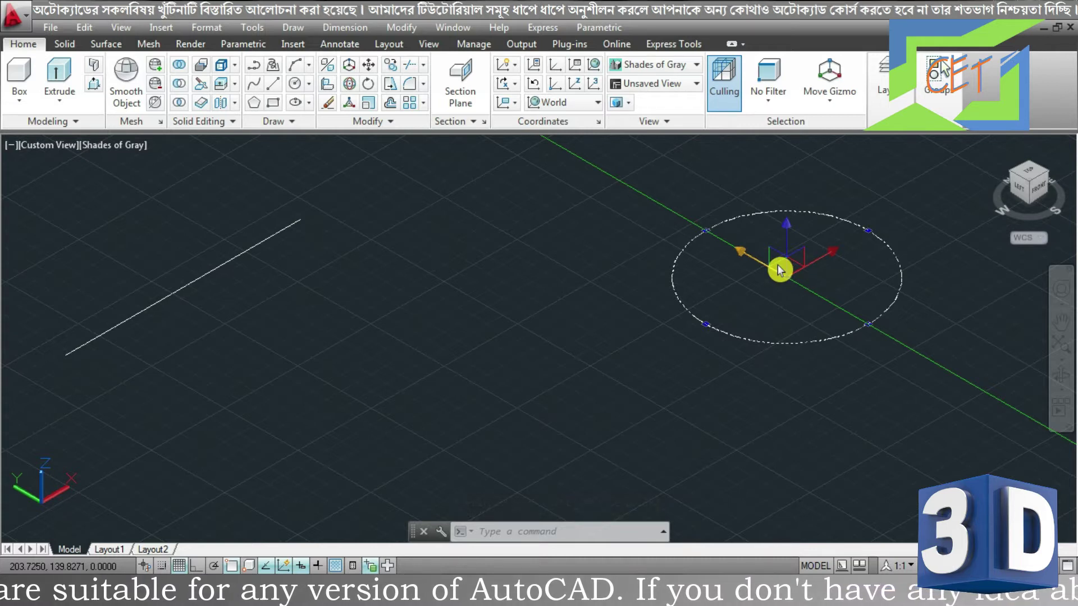
{"action": "key", "text": "Escape"}
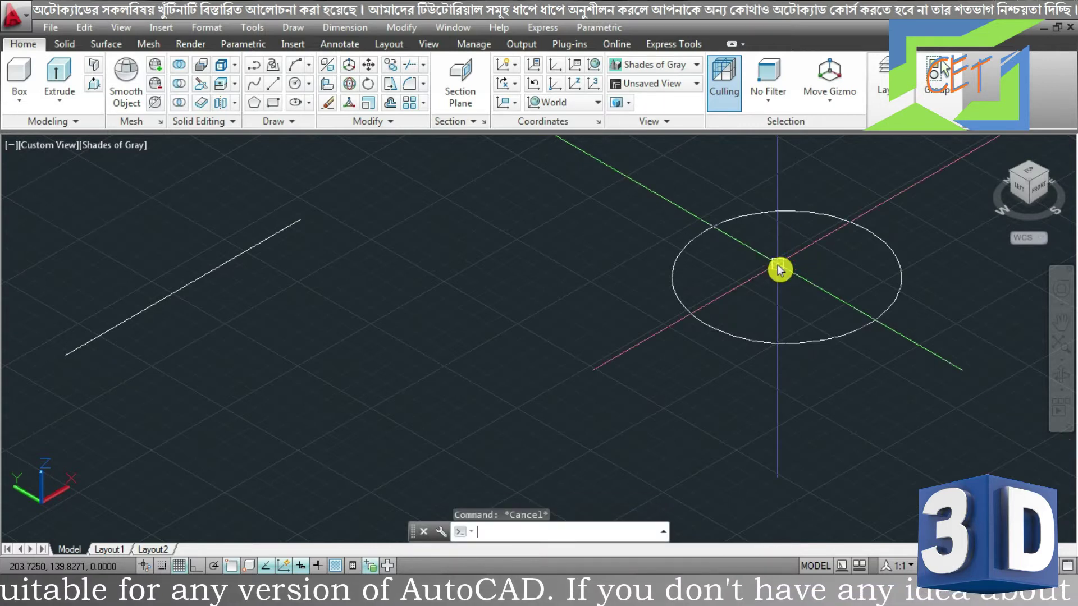
Move the circle 3 units along its Y axis.
{"action": "left_click", "coordinate": [714, 328]}
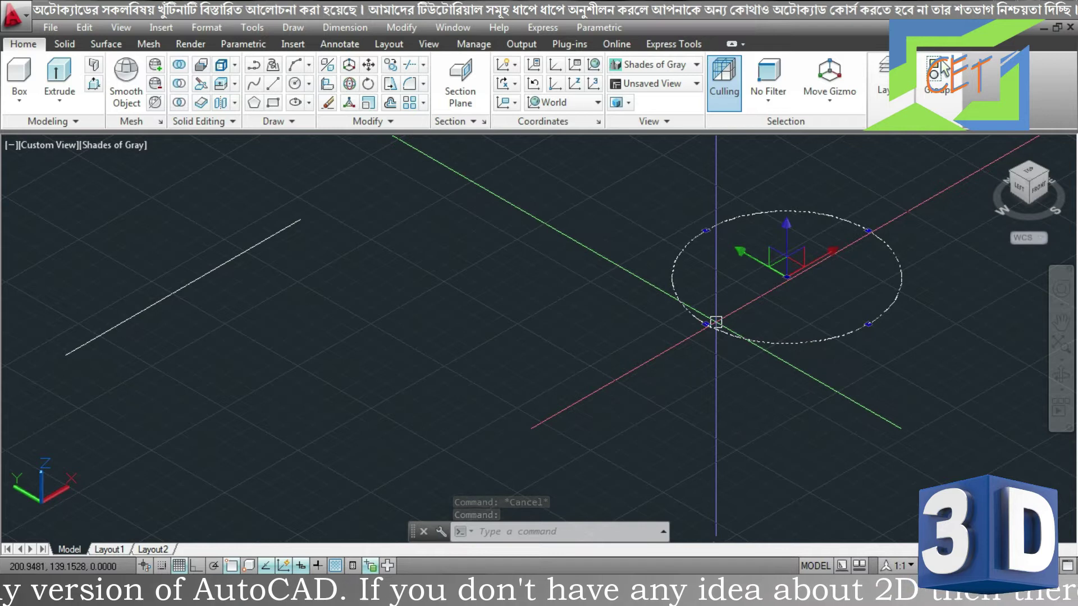
{"action": "left_click", "coordinate": [745, 258]}
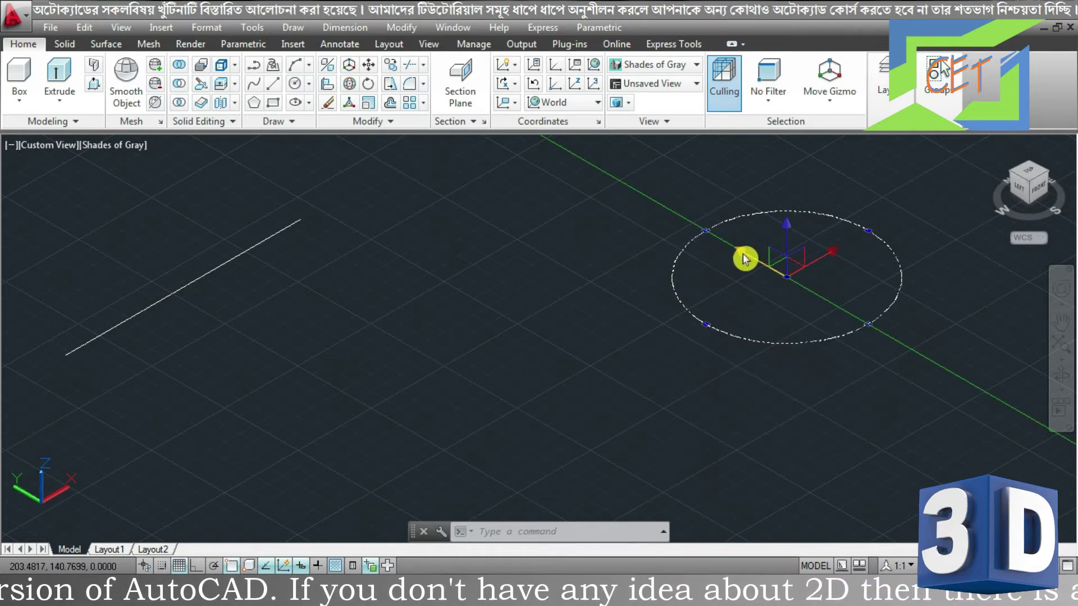
{"action": "left_click", "coordinate": [741, 253]}
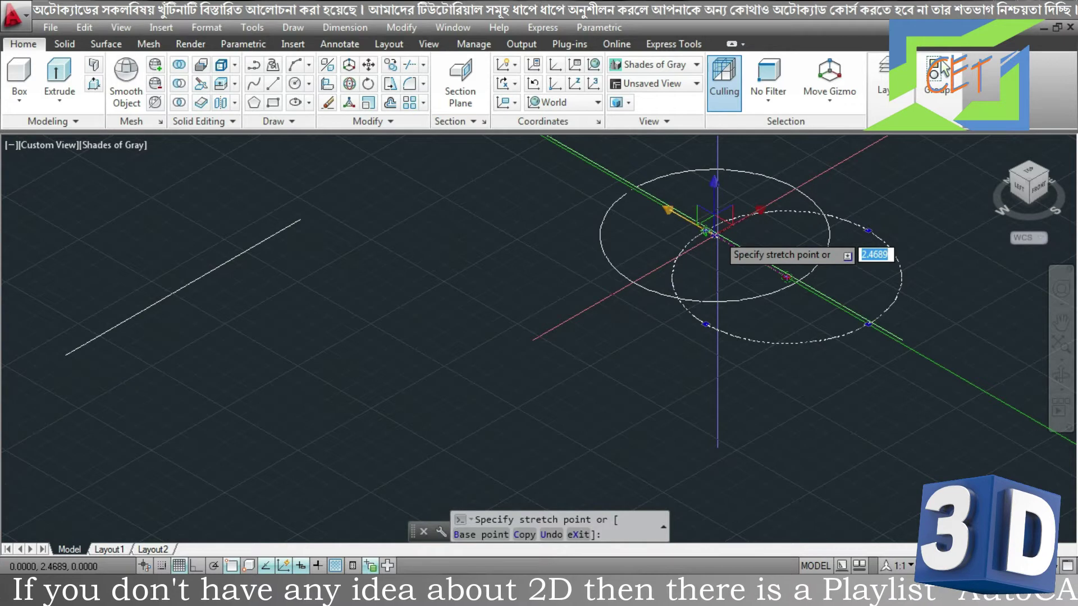
{"action": "key", "text": "Return"}
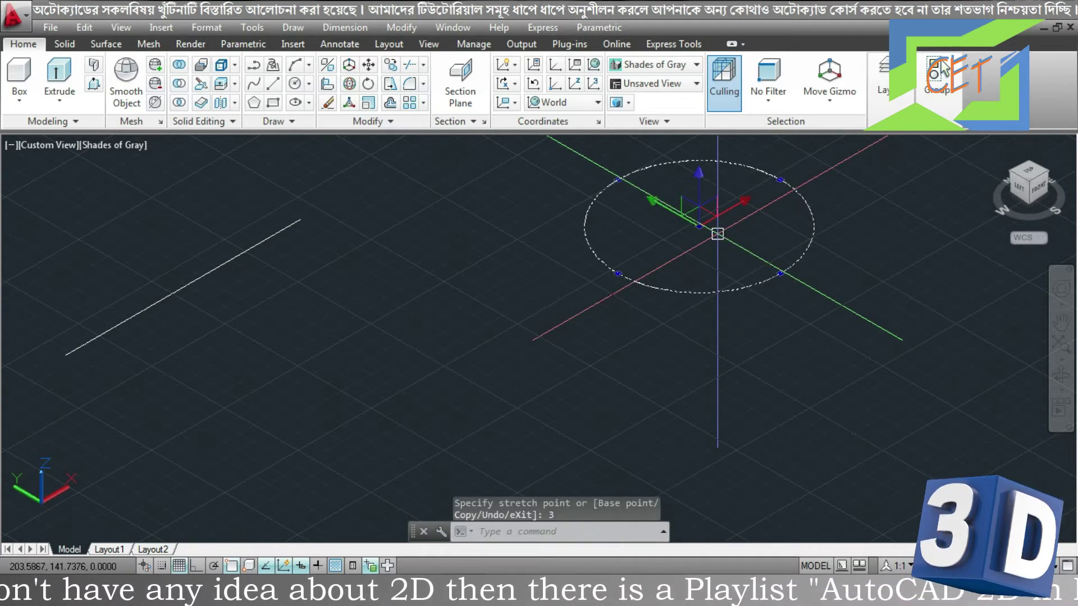
{"action": "middle_click_drag", "start_coordinate": [717, 234], "coordinate": [657, 375]}
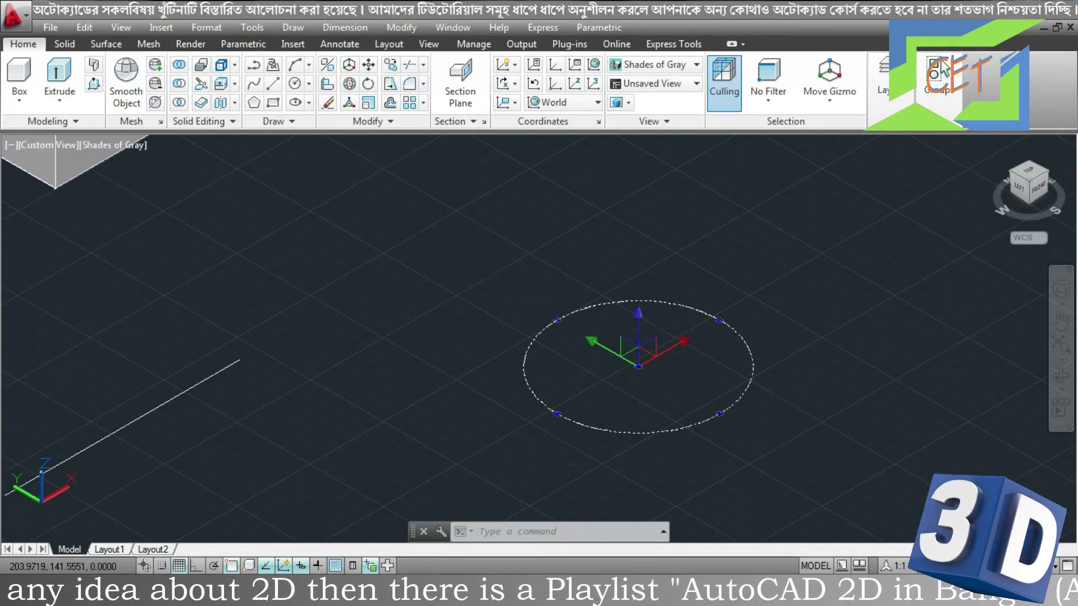
{"action": "left_click", "coordinate": [643, 324]}
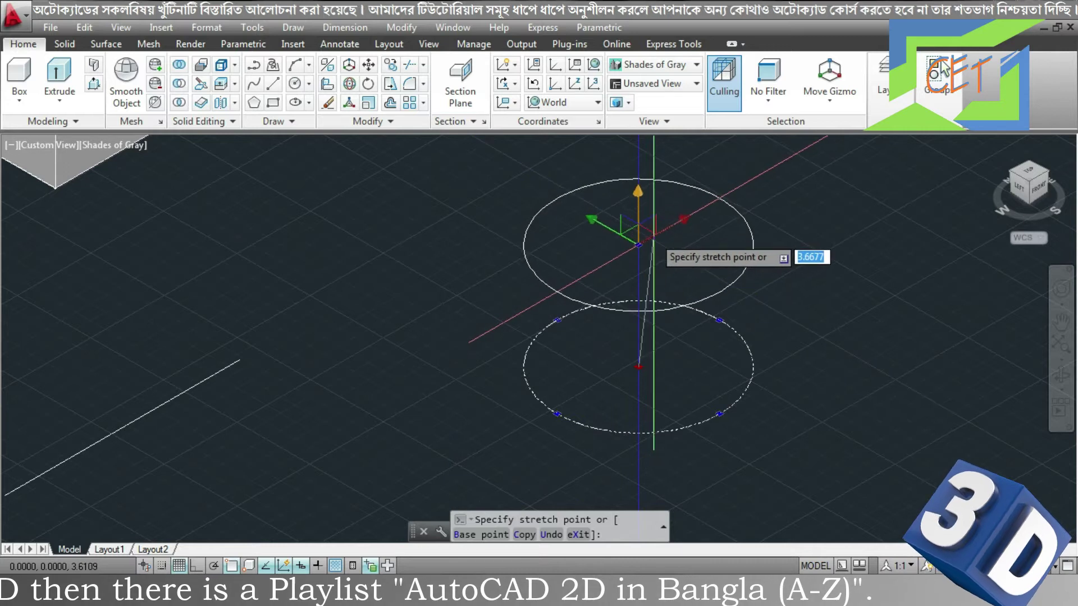
{"action": "left_click", "coordinate": [655, 242]}
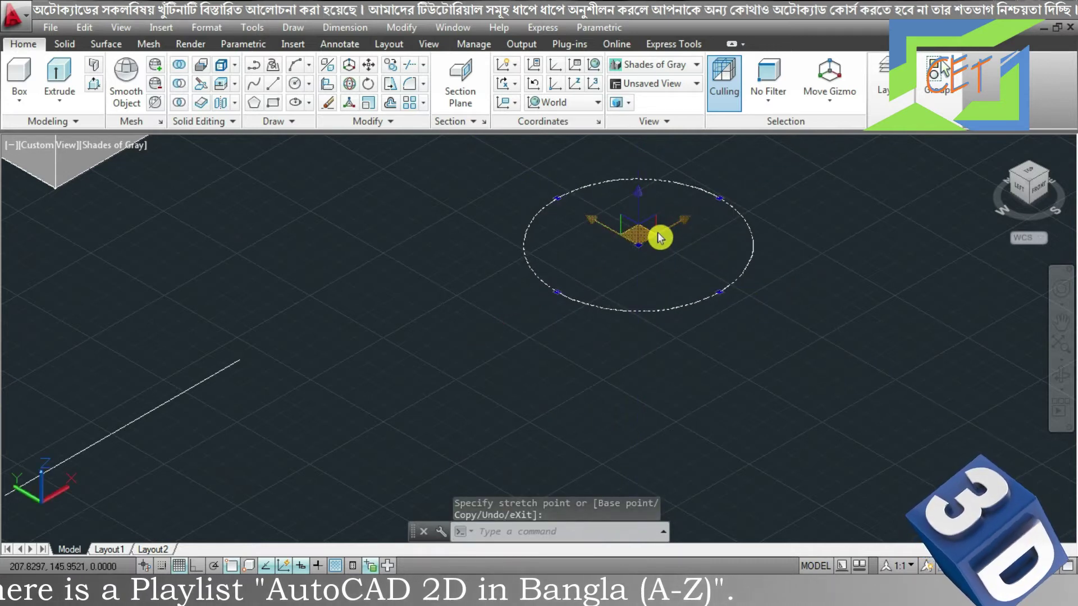
{"action": "mouse_move", "coordinate": [668, 213]}
{"action": "middle_mouse_down", "text": "shift"}
{"action": "mouse_move", "coordinate": [724, 349]}
{"action": "mouse_move", "coordinate": [711, 313]}
{"action": "mouse_move", "coordinate": [705, 396]}
{"action": "middle_mouse_up", "text": "shift"}
{"action": "key", "text": "ctrl+z"}
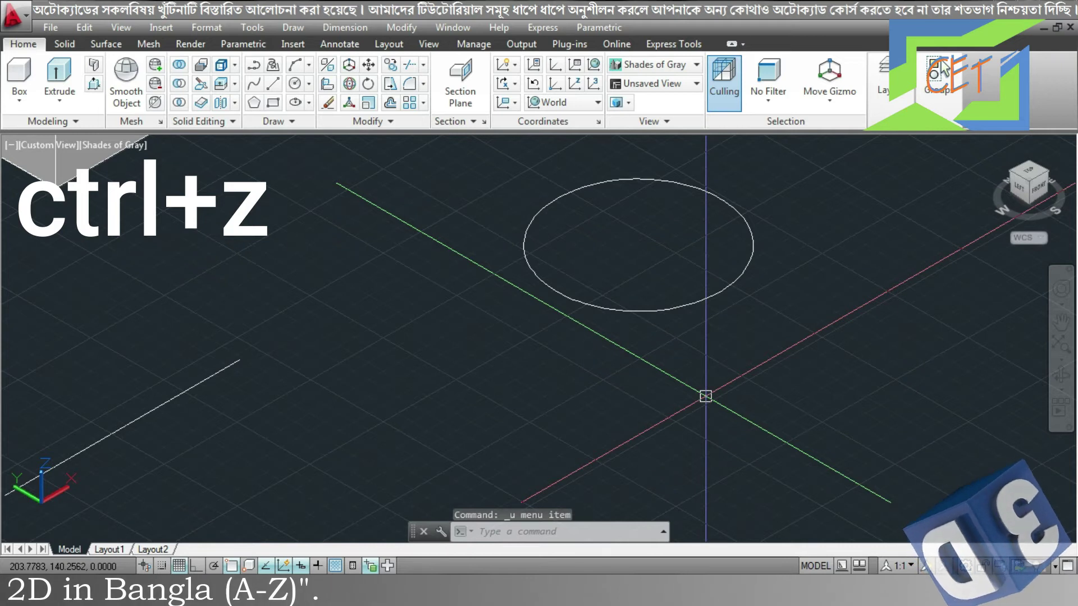
{"action": "key", "text": "ctrl+z"}
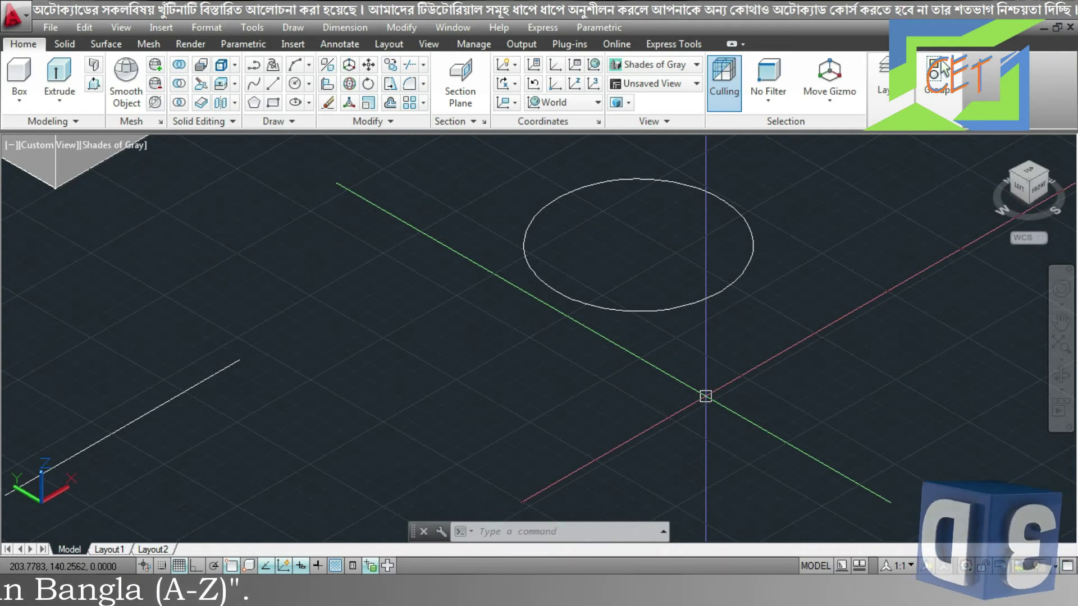
{"action": "left_click", "coordinate": [682, 309]}
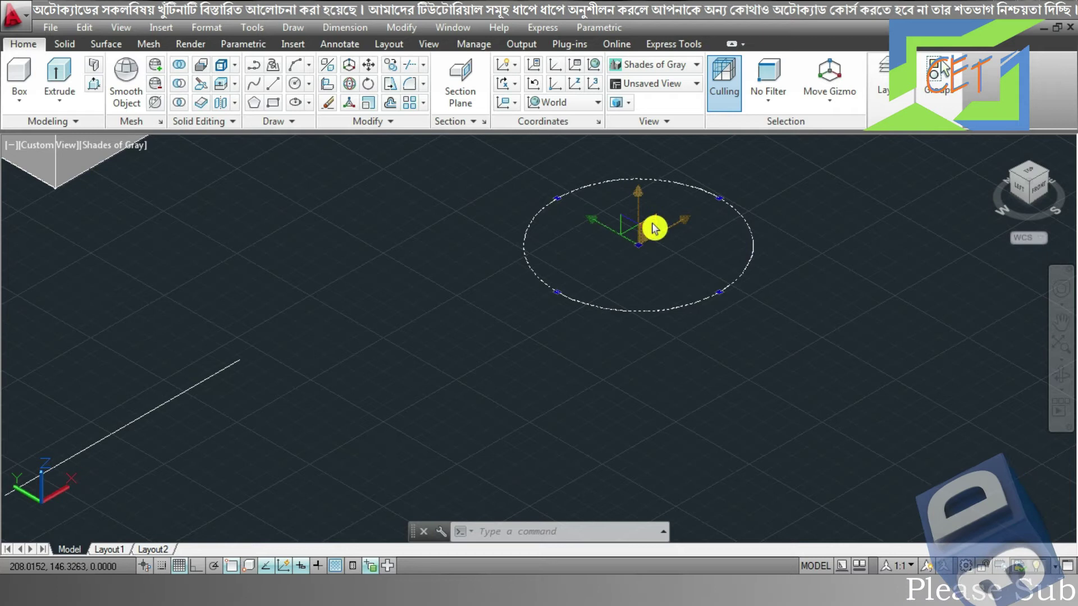
Lift the circle 2 units along Z, orbit to inspect, then undo both changes.
{"action": "left_click", "coordinate": [653, 228]}
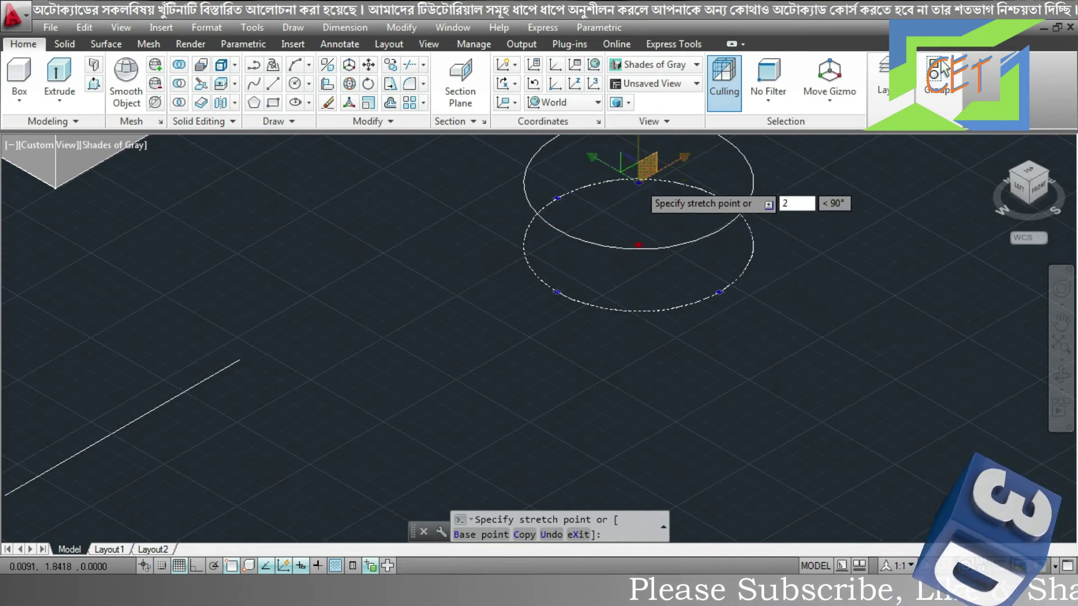
{"action": "key", "text": "Return"}
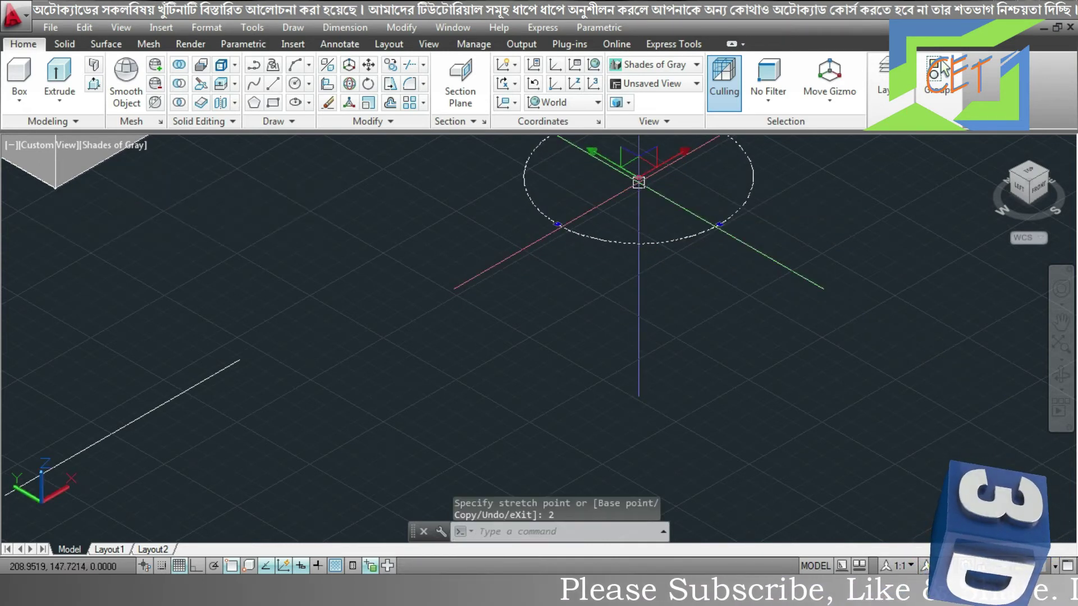
{"action": "mouse_move", "coordinate": [777, 318]}
{"action": "middle_mouse_down", "text": "shift"}
{"action": "mouse_move", "coordinate": [768, 256]}
{"action": "mouse_move", "coordinate": [761, 342]}
{"action": "middle_mouse_up", "text": "shift"}
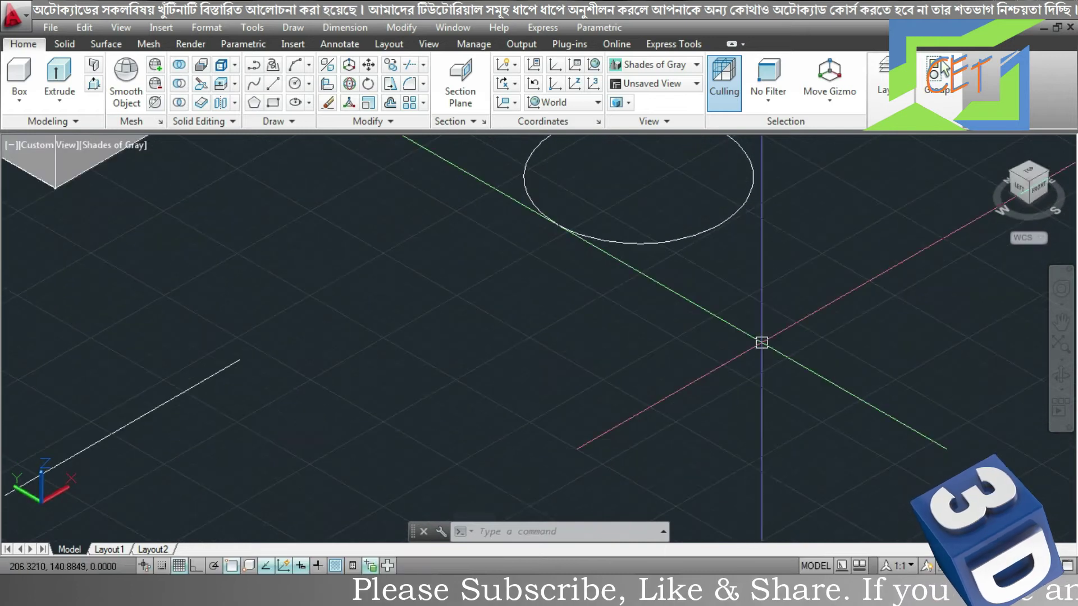
{"action": "key", "text": "ctrl+z"}
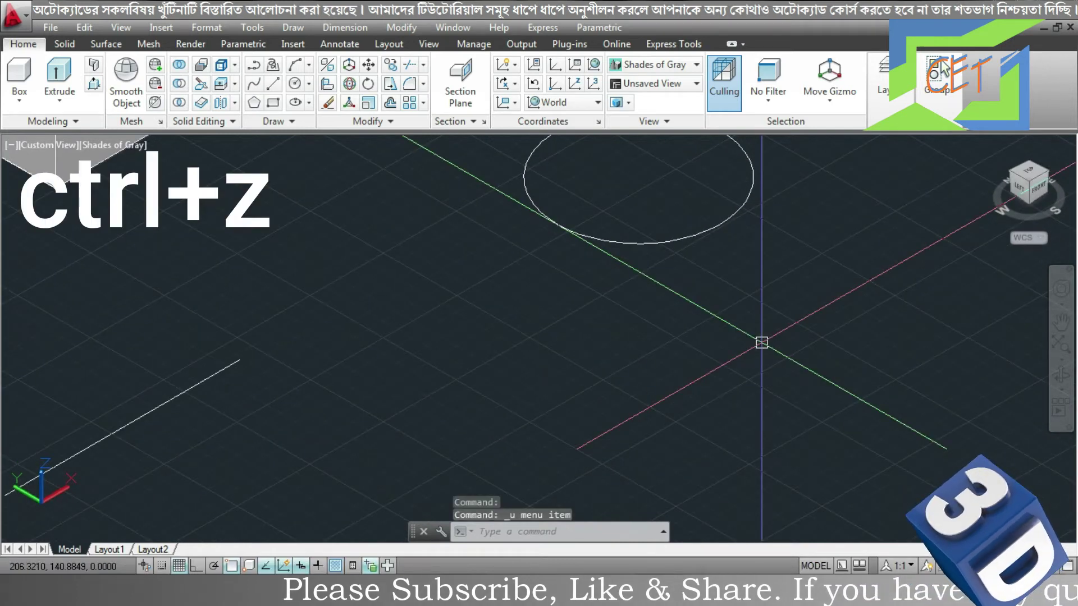
{"action": "key", "text": "ctrl+z"}
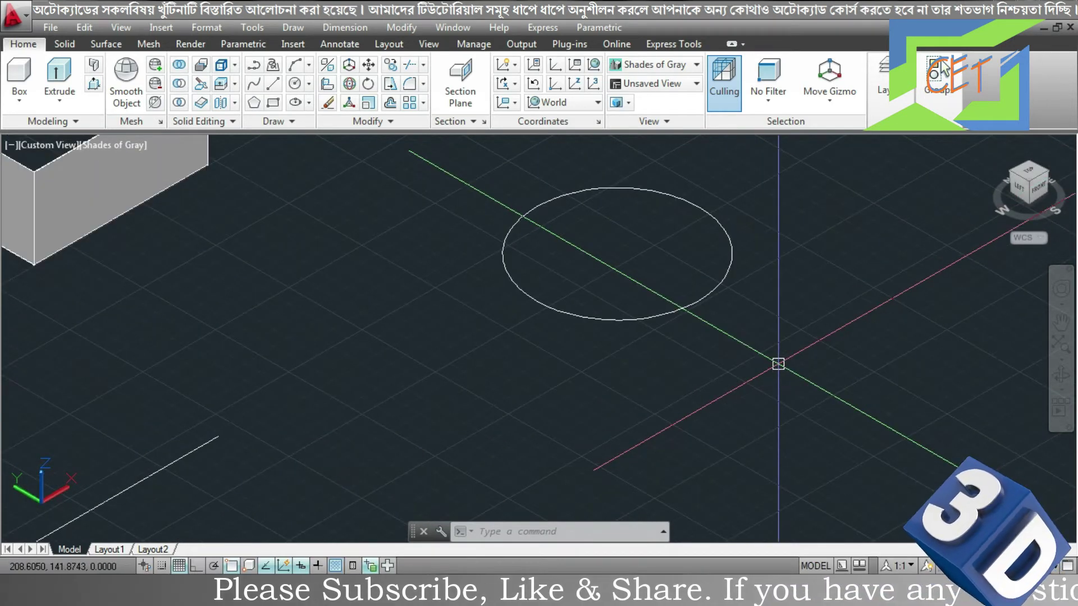
Copy the circle along the X axis using the move gizmo's Copy option, then deselect.
{"action": "left_click", "coordinate": [637, 316]}
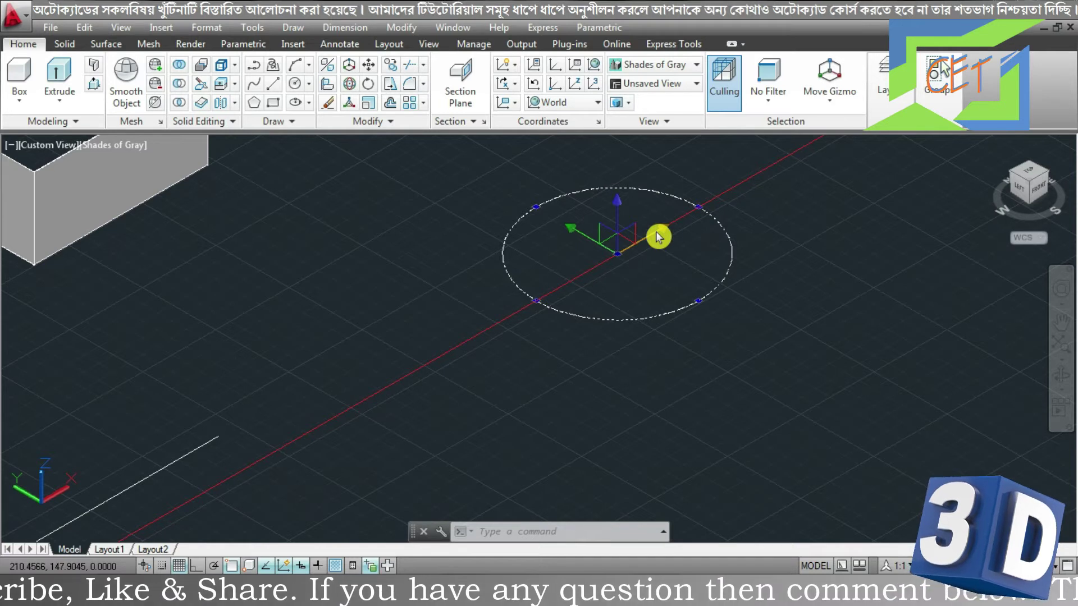
{"action": "left_click", "coordinate": [655, 231]}
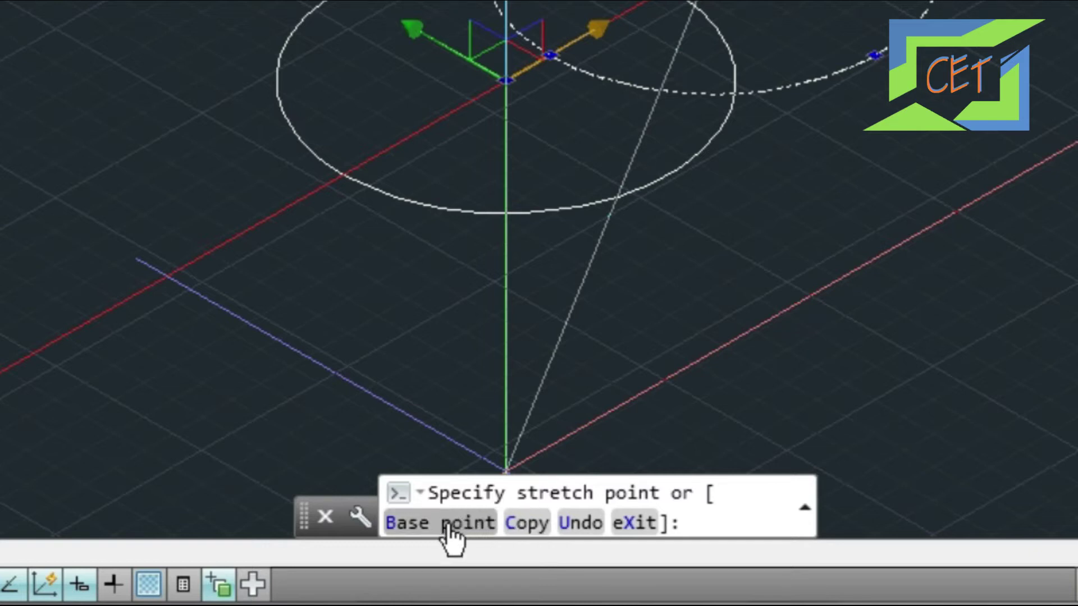
{"action": "left_click", "coordinate": [537, 522]}
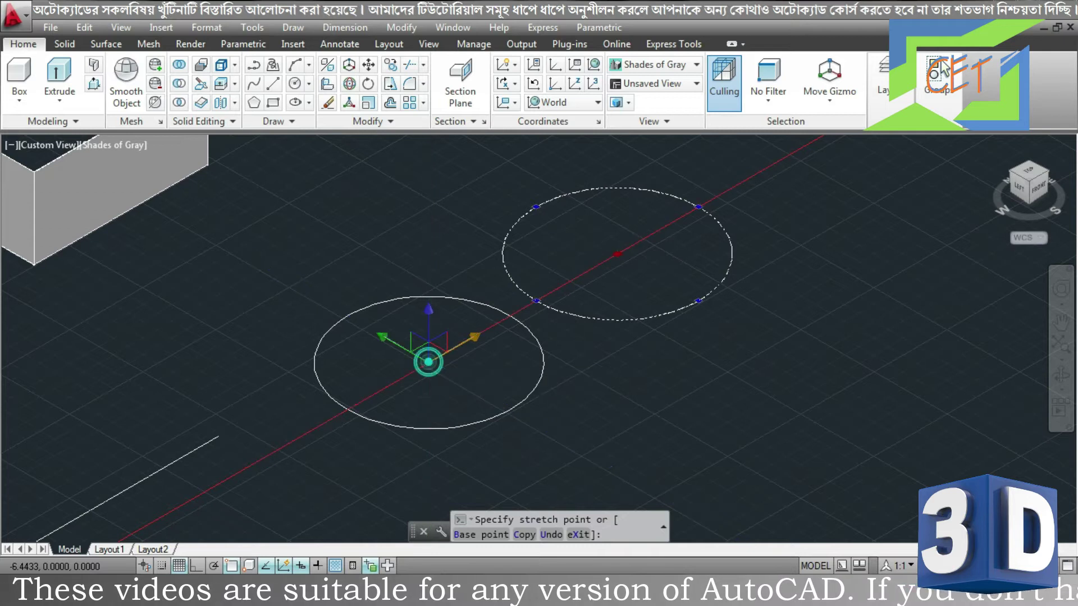
{"action": "left_click", "coordinate": [428, 362]}
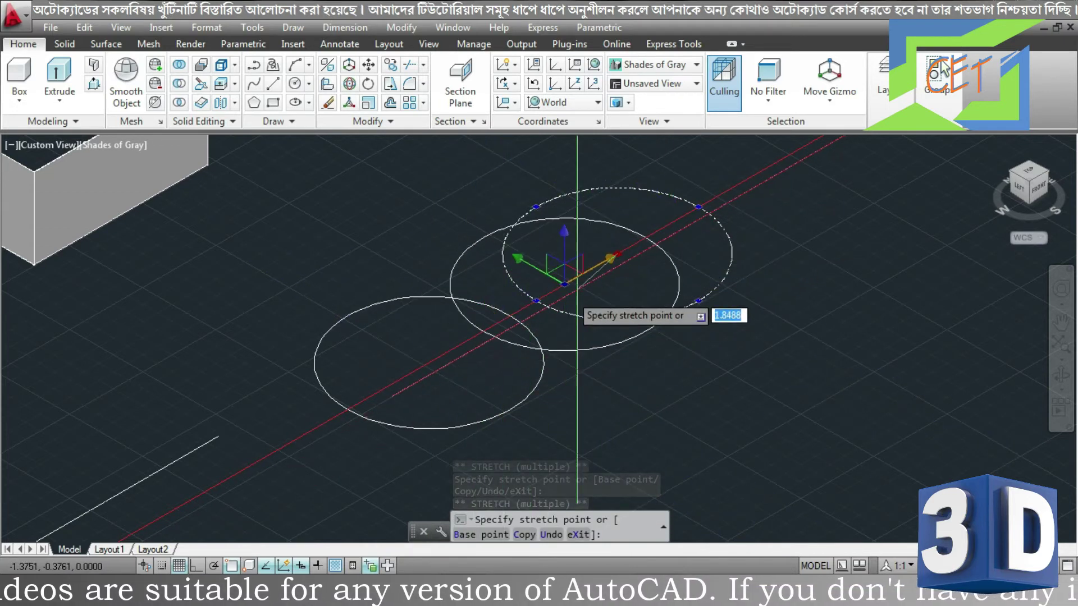
{"action": "key", "text": "Escape"}
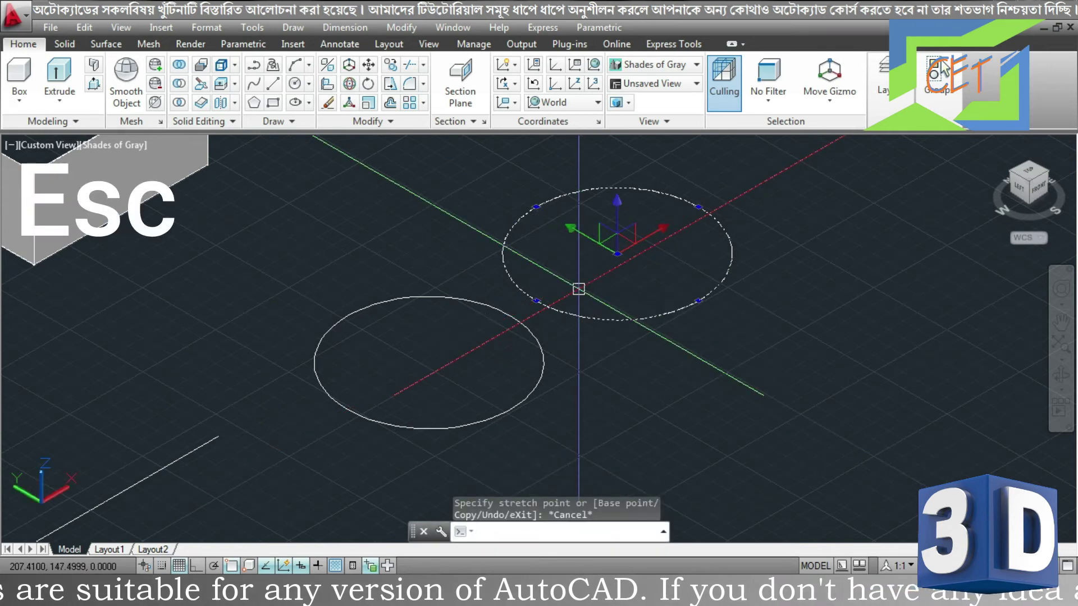
{"action": "key", "text": "Escape"}
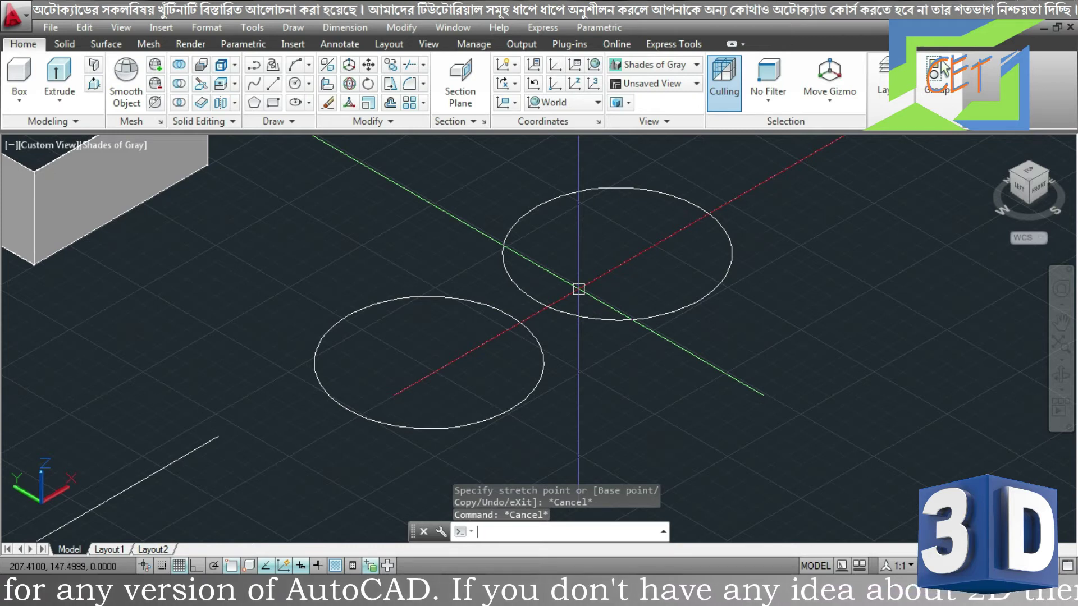
Select the upper circle and switch its gizmo from Move to Rotate.
{"action": "left_click", "coordinate": [584, 319]}
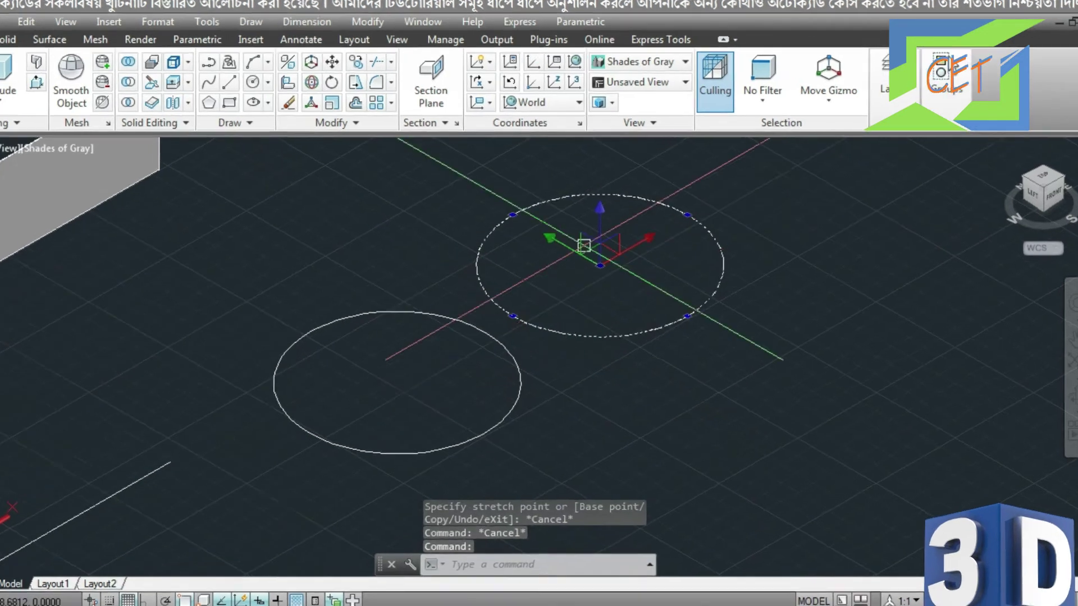
{"action": "right_click", "coordinate": [590, 249]}
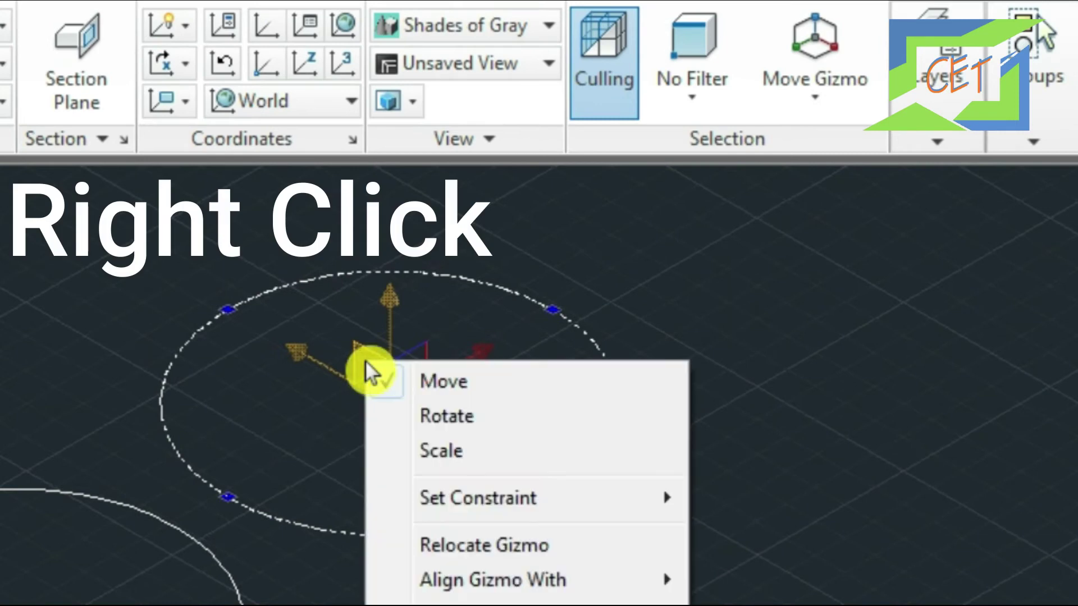
{"action": "left_click", "coordinate": [443, 421]}
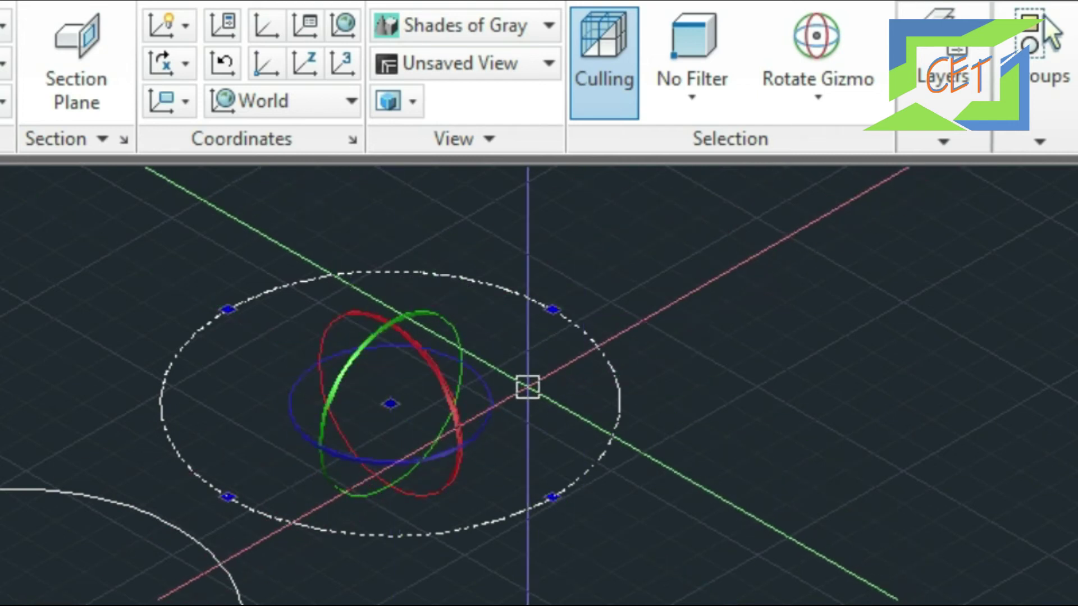
{"action": "left_click", "coordinate": [429, 360]}
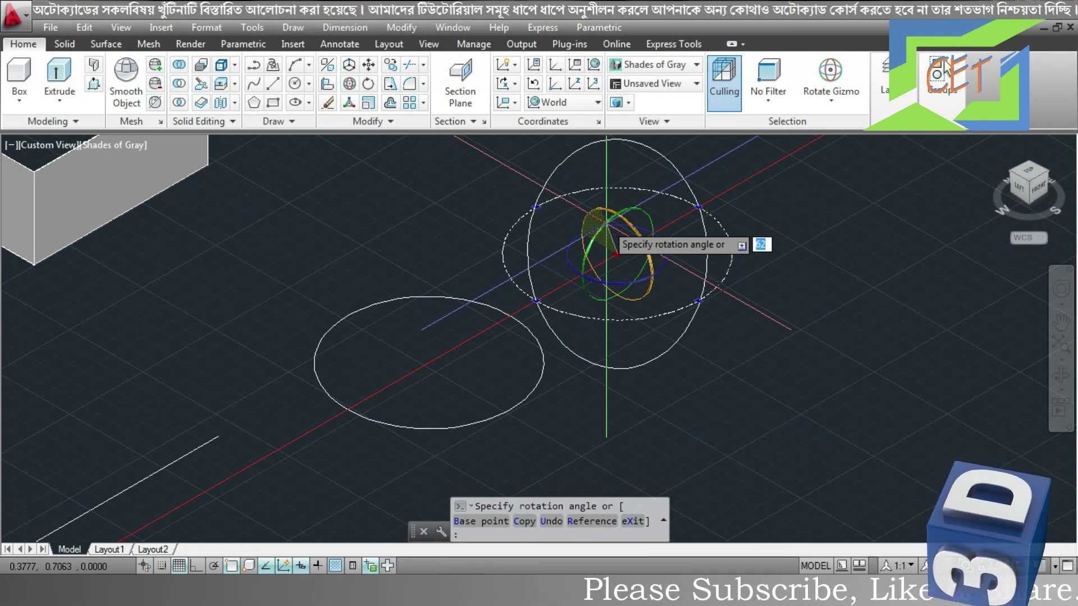
{"action": "type", "text": "0"}
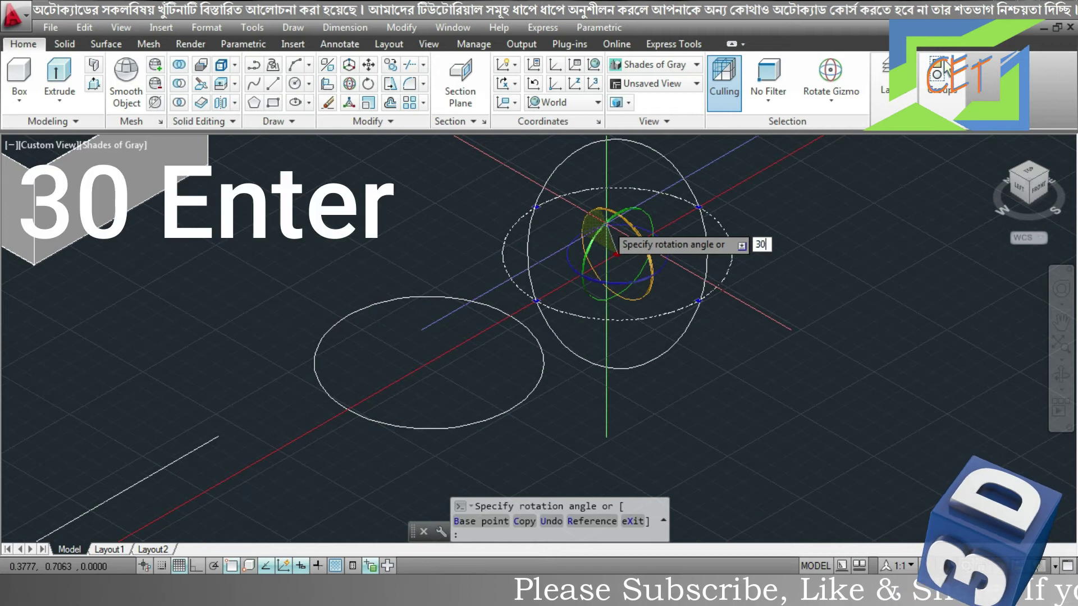
{"action": "key", "text": "Return"}
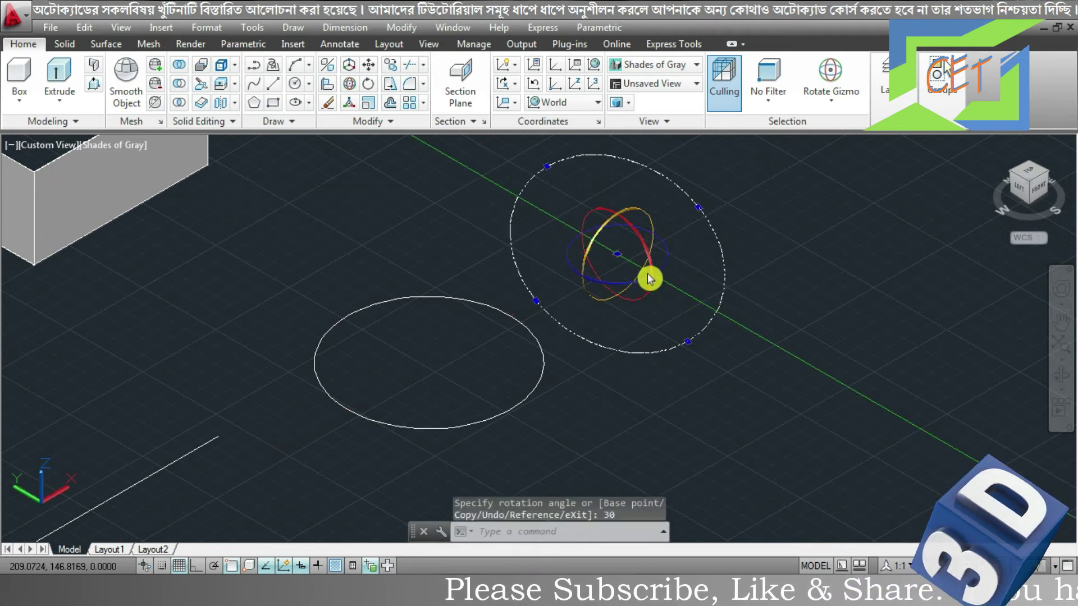
{"action": "mouse_move", "coordinate": [733, 404]}
{"action": "middle_mouse_down", "text": "shift"}
{"action": "mouse_move", "coordinate": [758, 320]}
{"action": "mouse_move", "coordinate": [759, 306]}
{"action": "mouse_move", "coordinate": [750, 337]}
{"action": "mouse_move", "coordinate": [762, 192]}
{"action": "middle_mouse_up", "text": "shift"}
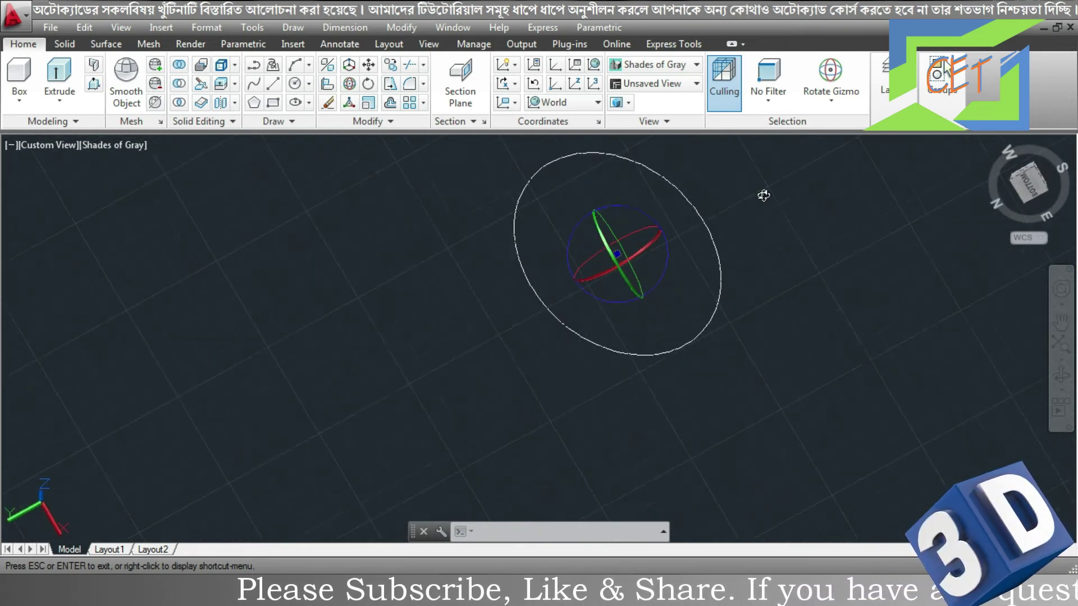
{"action": "key", "text": "ctrl+z"}
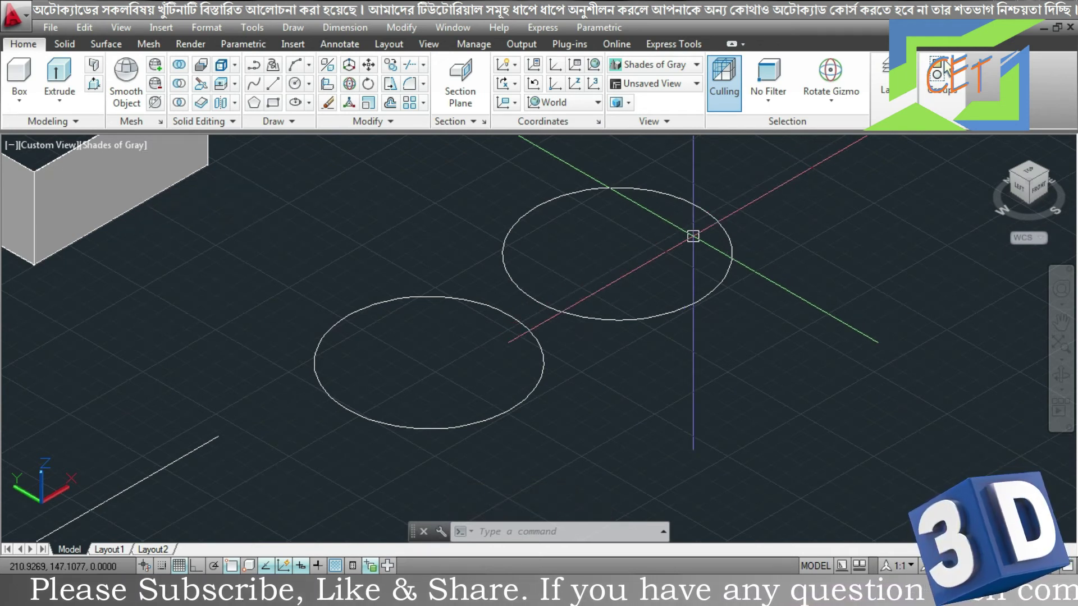
Pan the small cube to the centre of the view and select it.
{"action": "middle_click_drag", "start_coordinate": [392, 437], "coordinate": [716, 294]}
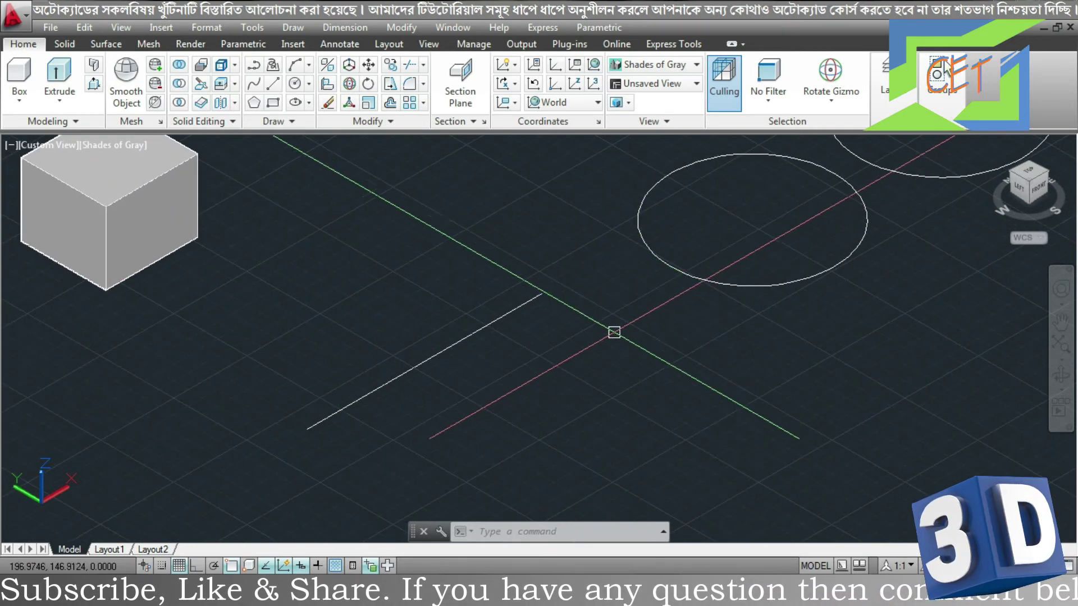
{"action": "middle_click_drag", "start_coordinate": [238, 219], "coordinate": [544, 359]}
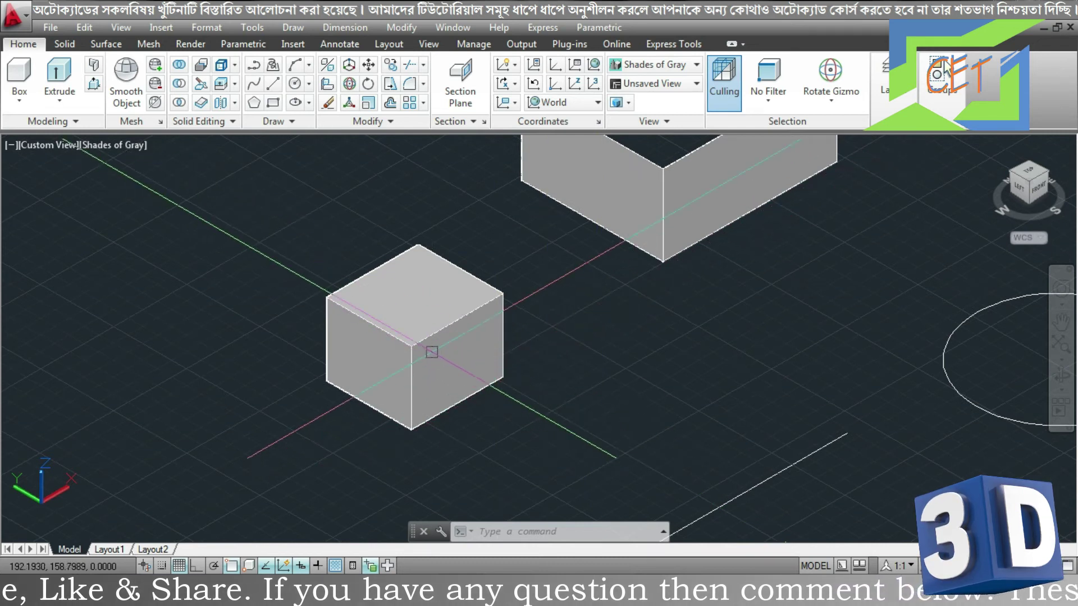
{"action": "left_click", "coordinate": [424, 336]}
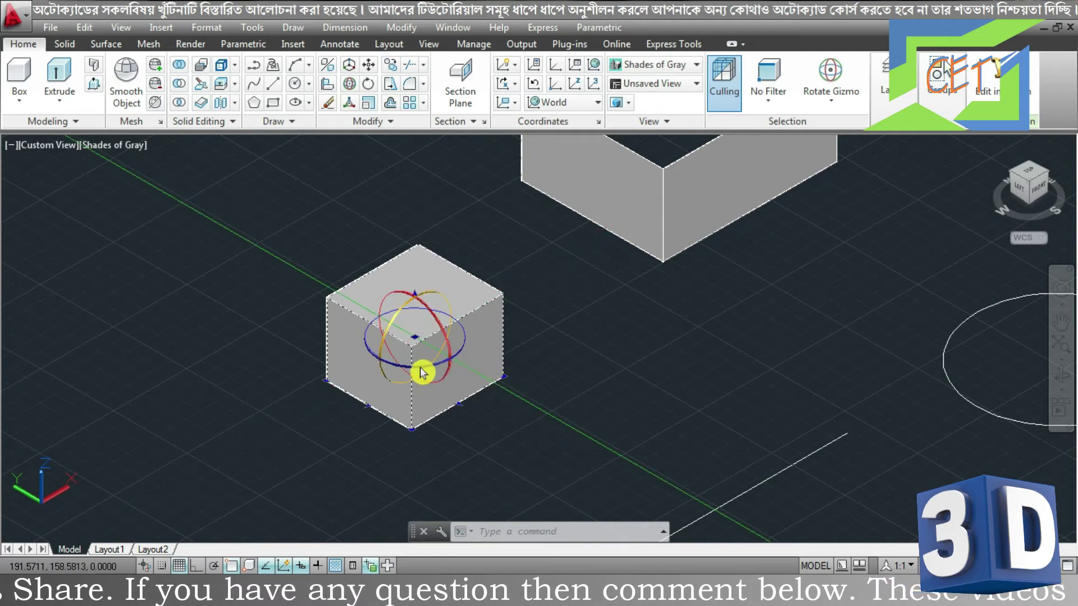
{"action": "mouse_move", "coordinate": [415, 318]}
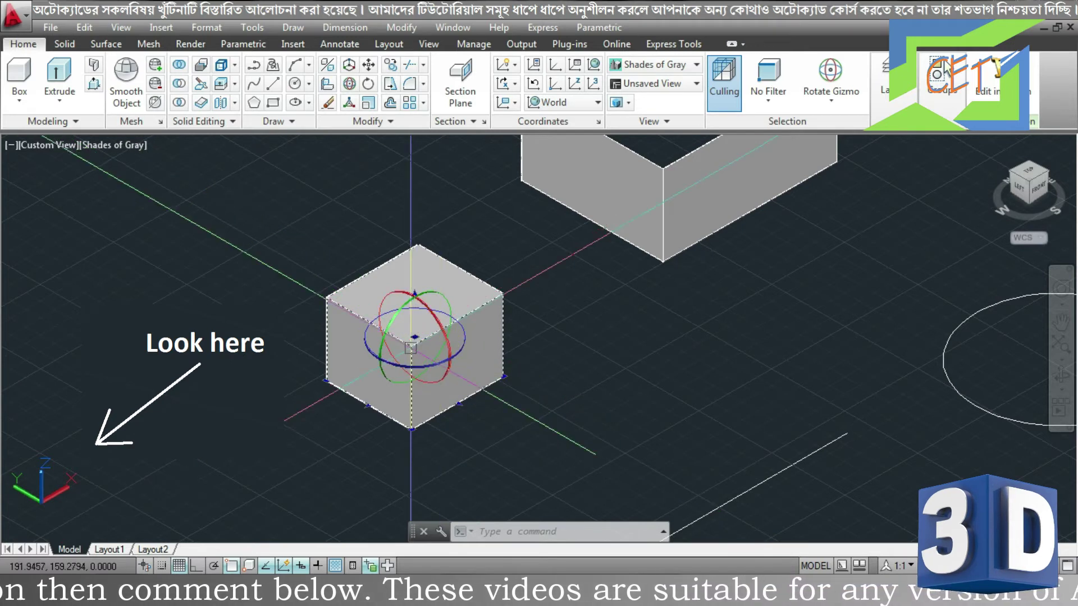
{"action": "mouse_move", "coordinate": [414, 337]}
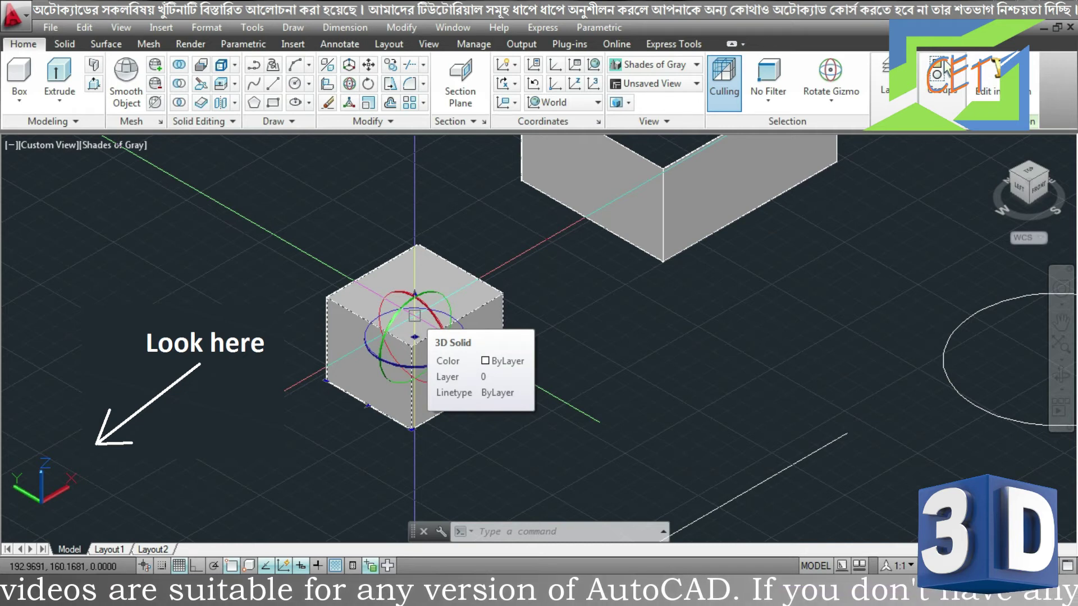
Rotate the cube about its vertical axis to a picked angle with the rotate gizmo.
{"action": "left_click", "coordinate": [414, 316]}
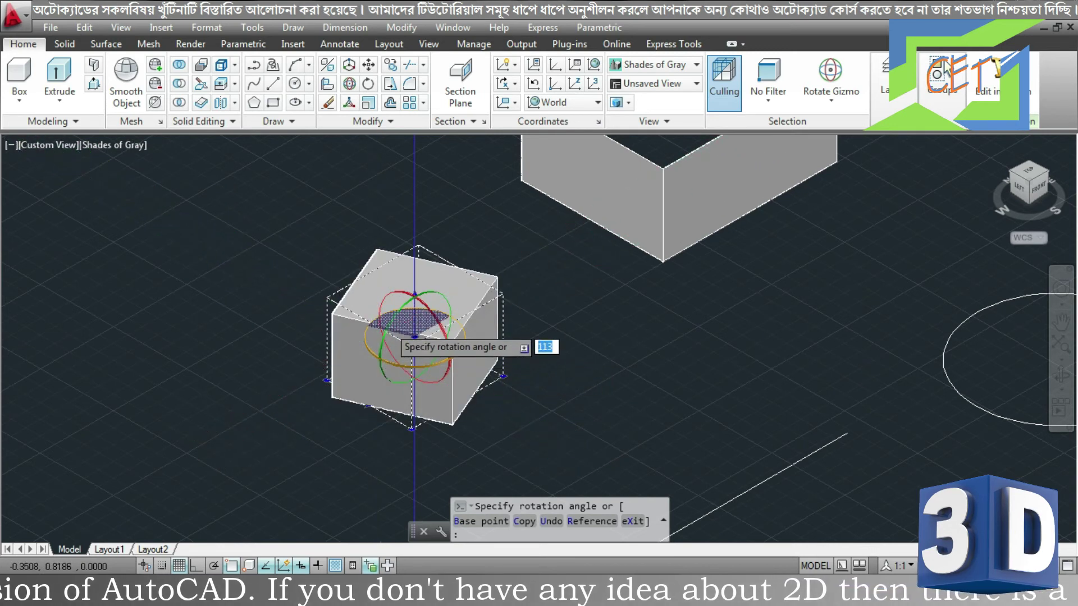
{"action": "left_click", "coordinate": [355, 379]}
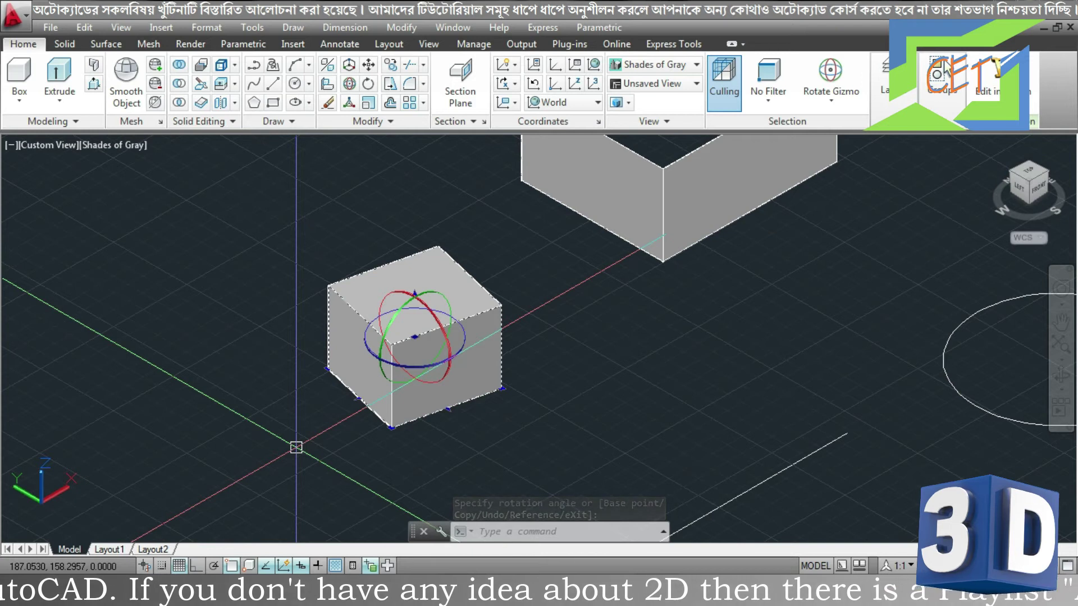
{"action": "key", "text": "Escape"}
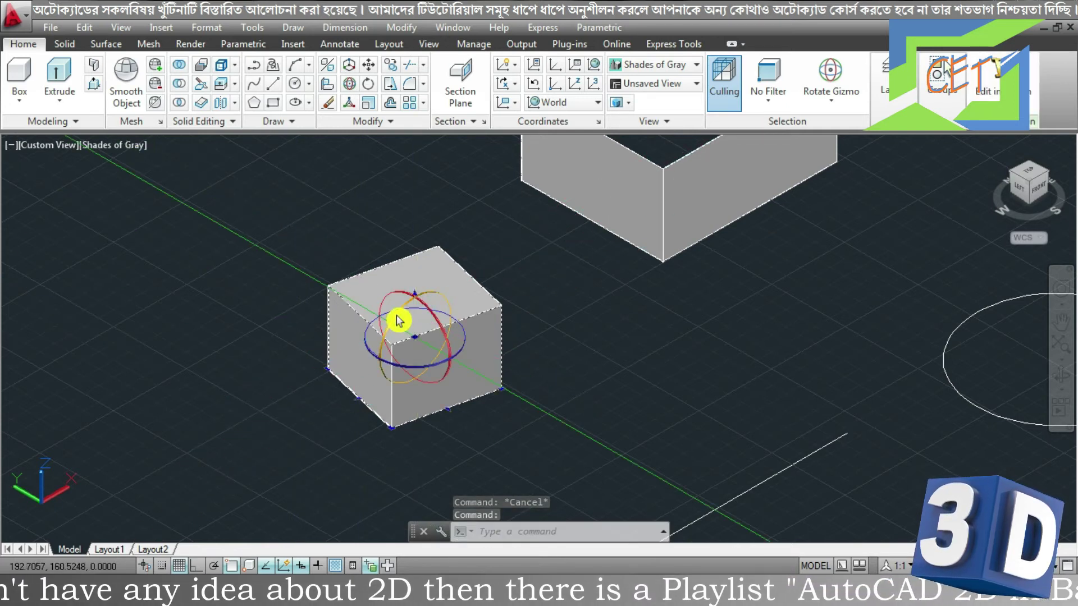
Tilt the cube 60 degrees about a horizontal axis, then clear the selection.
{"action": "left_click", "coordinate": [397, 320]}
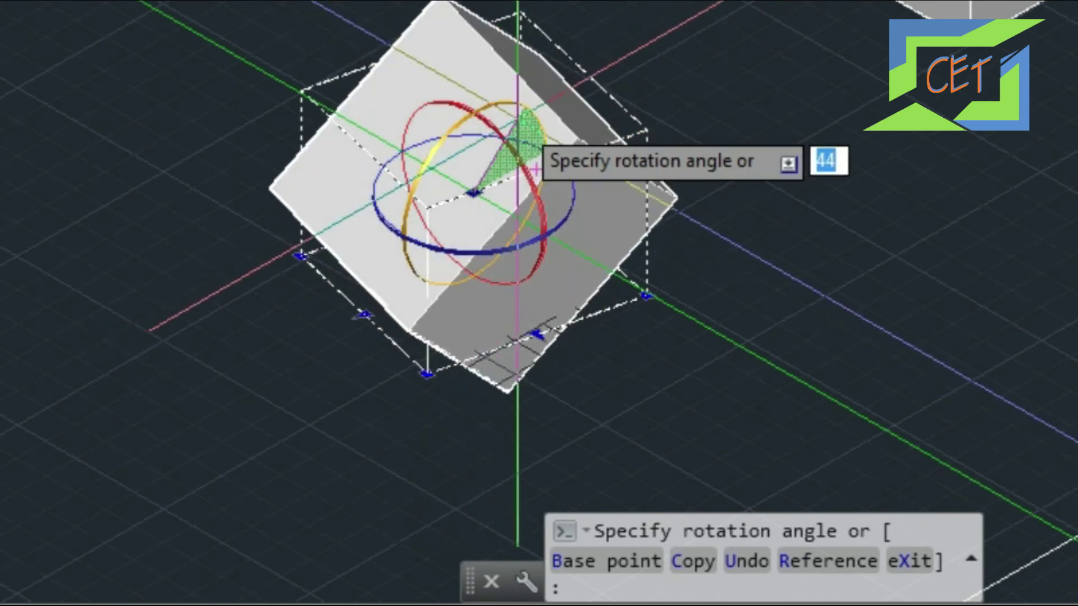
{"action": "type", "text": "0"}
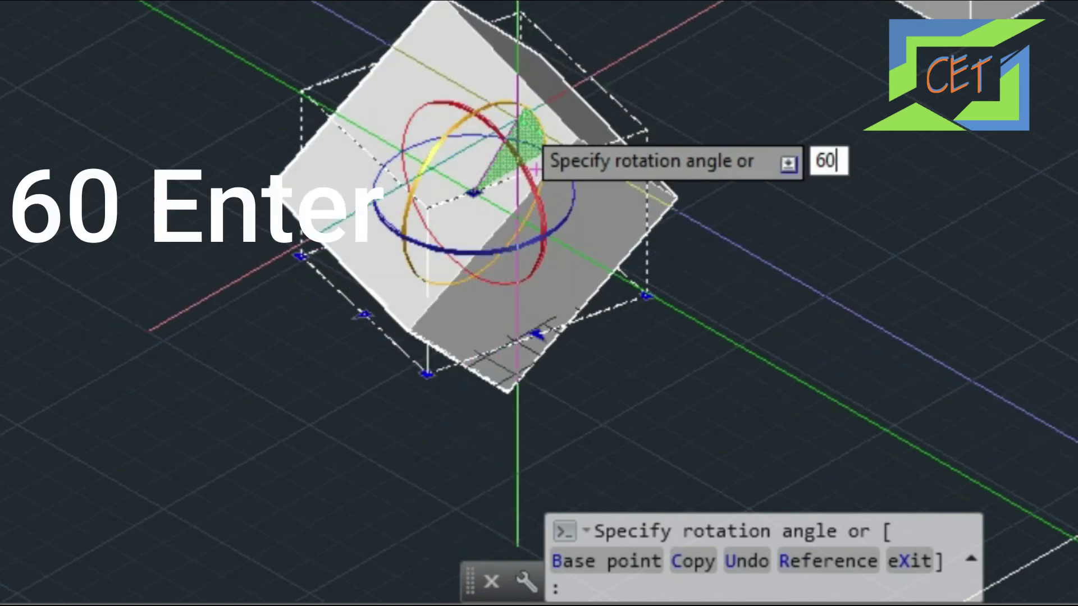
{"action": "key", "text": "Return"}
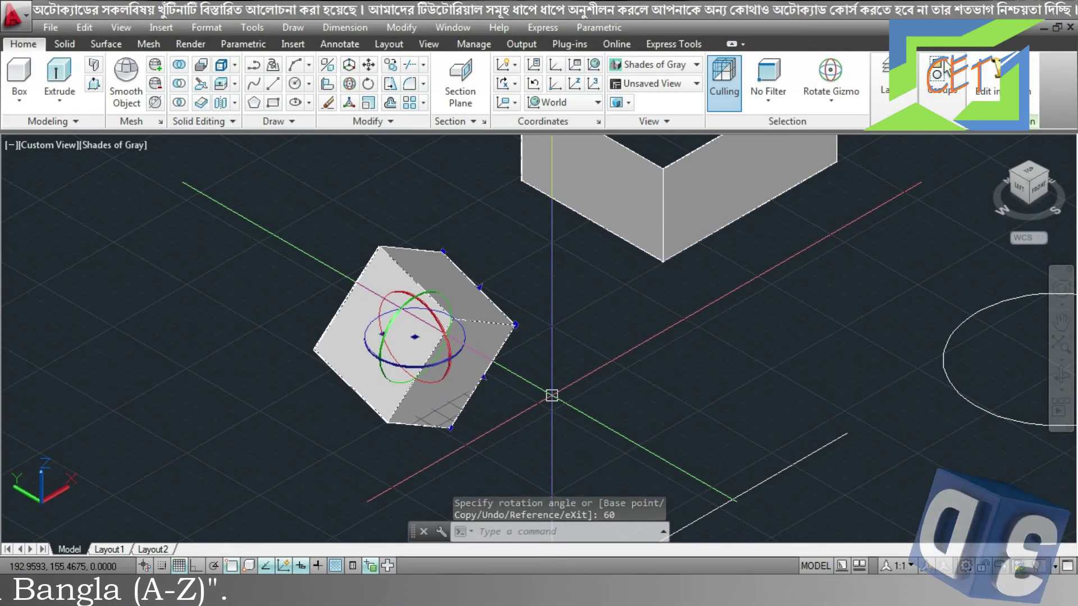
{"action": "key", "text": "Escape"}
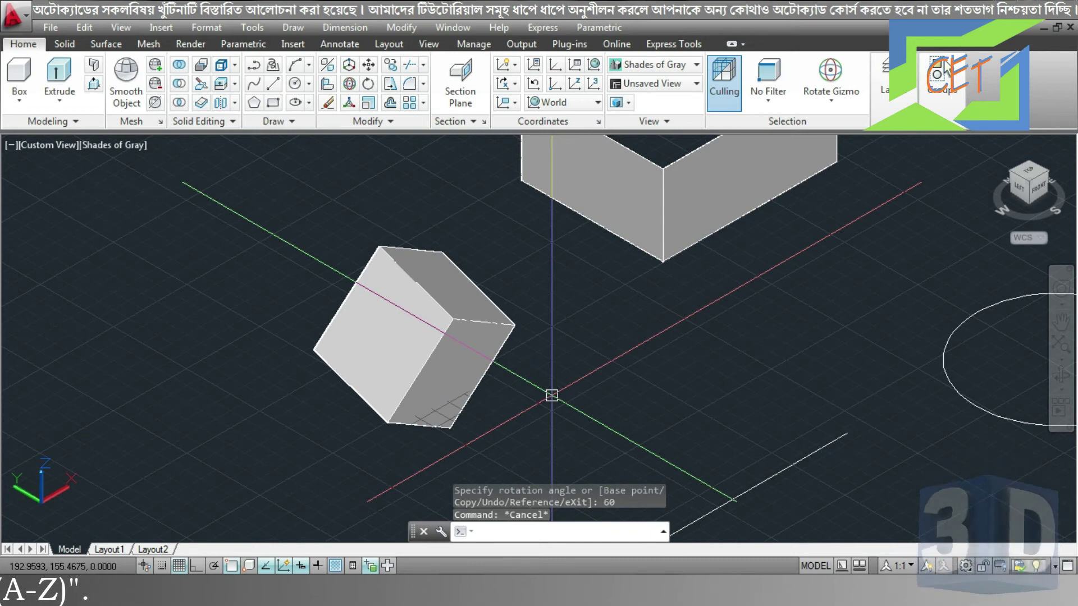
Orbit the view, make Scale the default gizmo, and select the cube.
{"action": "mouse_move", "coordinate": [552, 396]}
{"action": "middle_mouse_down", "text": "shift"}
{"action": "mouse_move", "coordinate": [584, 320]}
{"action": "mouse_move", "coordinate": [590, 361]}
{"action": "mouse_move", "coordinate": [537, 294]}
{"action": "mouse_move", "coordinate": [522, 246]}
{"action": "mouse_move", "coordinate": [533, 351]}
{"action": "mouse_move", "coordinate": [423, 272]}
{"action": "mouse_move", "coordinate": [409, 224]}
{"action": "mouse_move", "coordinate": [473, 325]}
{"action": "middle_mouse_up", "text": "shift"}
{"action": "mouse_move", "coordinate": [349, 387]}
{"action": "middle_mouse_down", "text": "shift"}
{"action": "mouse_move", "coordinate": [452, 433]}
{"action": "mouse_move", "coordinate": [609, 402]}
{"action": "mouse_move", "coordinate": [587, 399]}
{"action": "middle_mouse_up", "text": "shift"}
{"action": "middle_click_drag", "start_coordinate": [842, 359], "coordinate": [381, 306]}
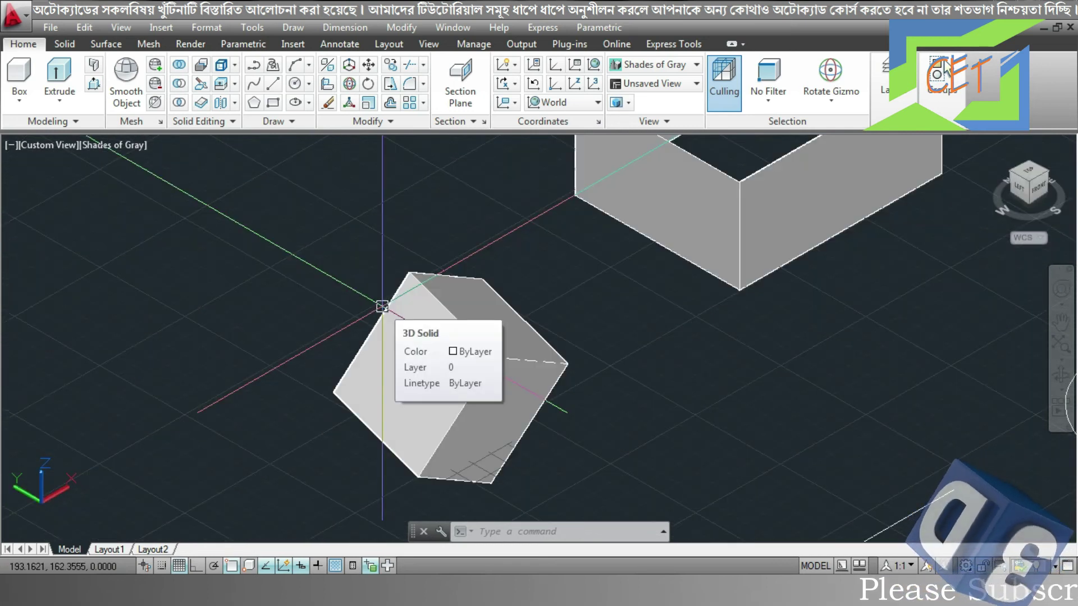
{"action": "left_click", "coordinate": [830, 97]}
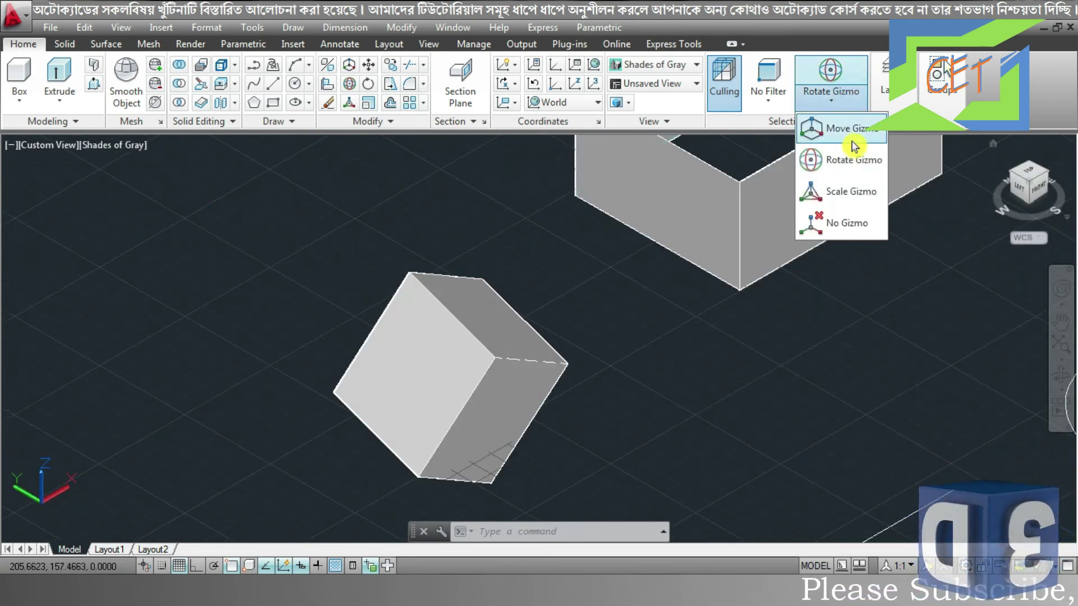
{"action": "left_click", "coordinate": [839, 191]}
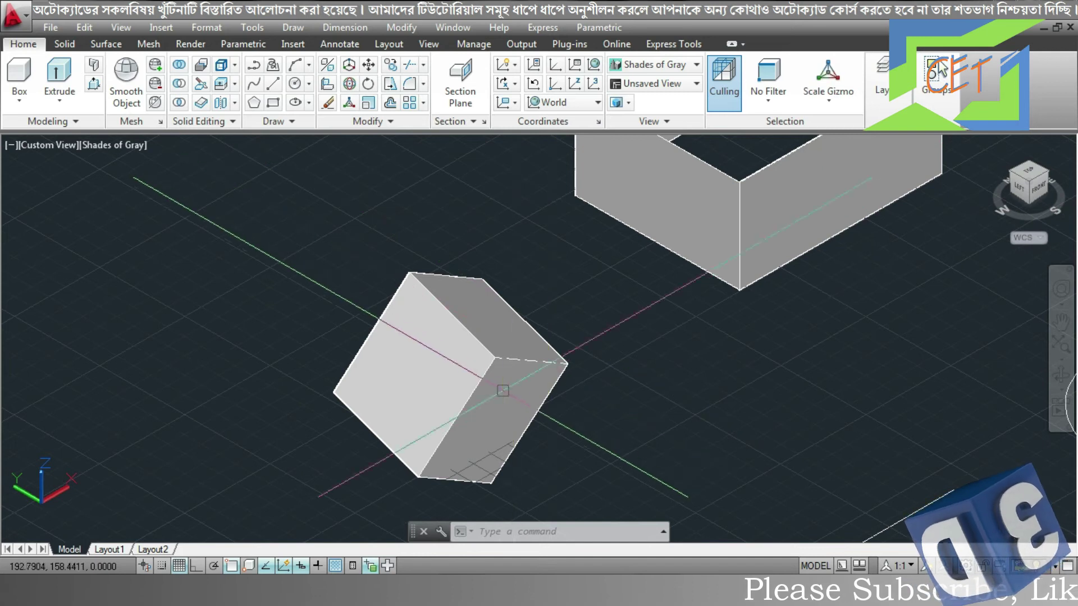
{"action": "left_click", "coordinate": [469, 361]}
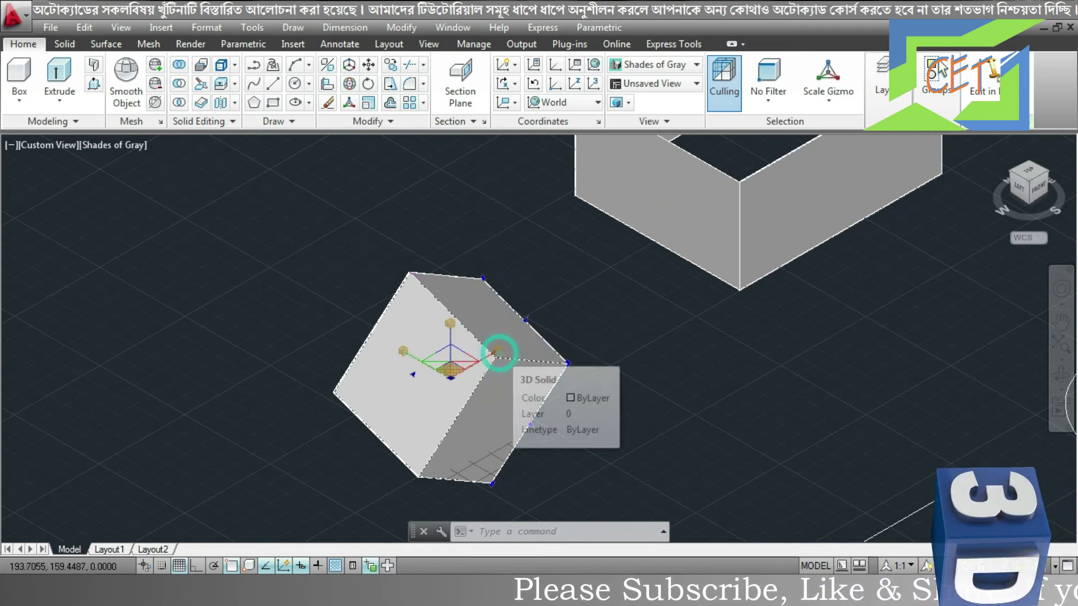
Resize the cube twice by dragging the scale gizmo's centre grip.
{"action": "left_click", "coordinate": [501, 358]}
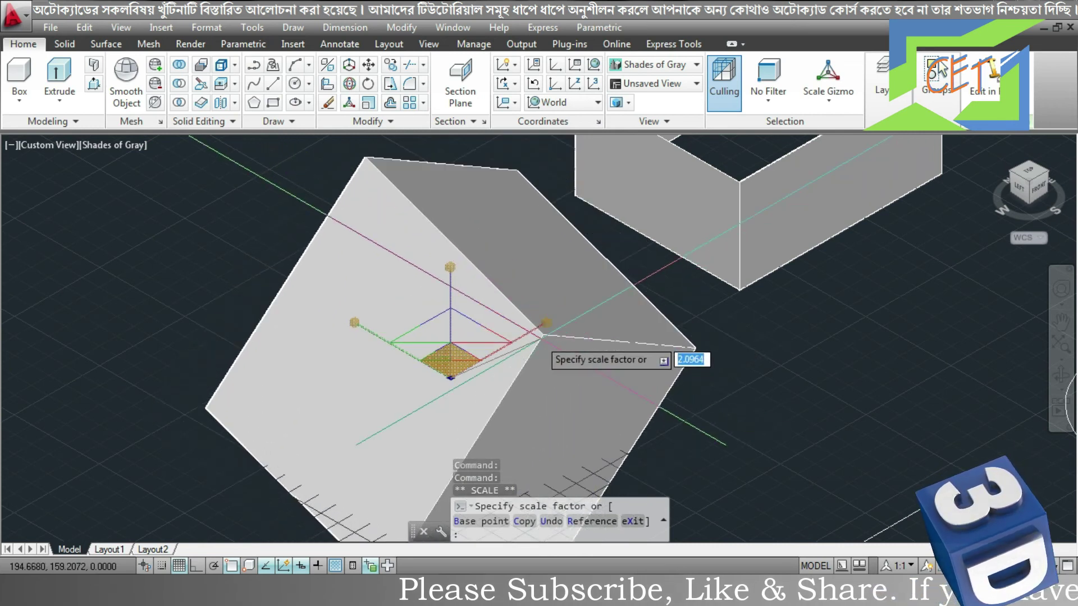
{"action": "left_click", "coordinate": [492, 354]}
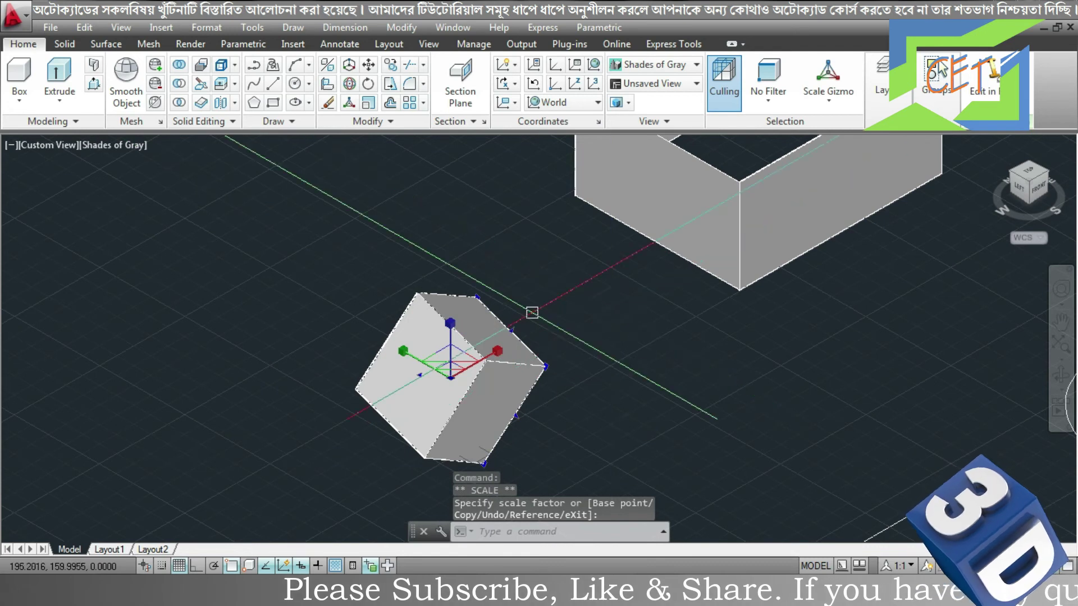
{"action": "left_click", "coordinate": [449, 362]}
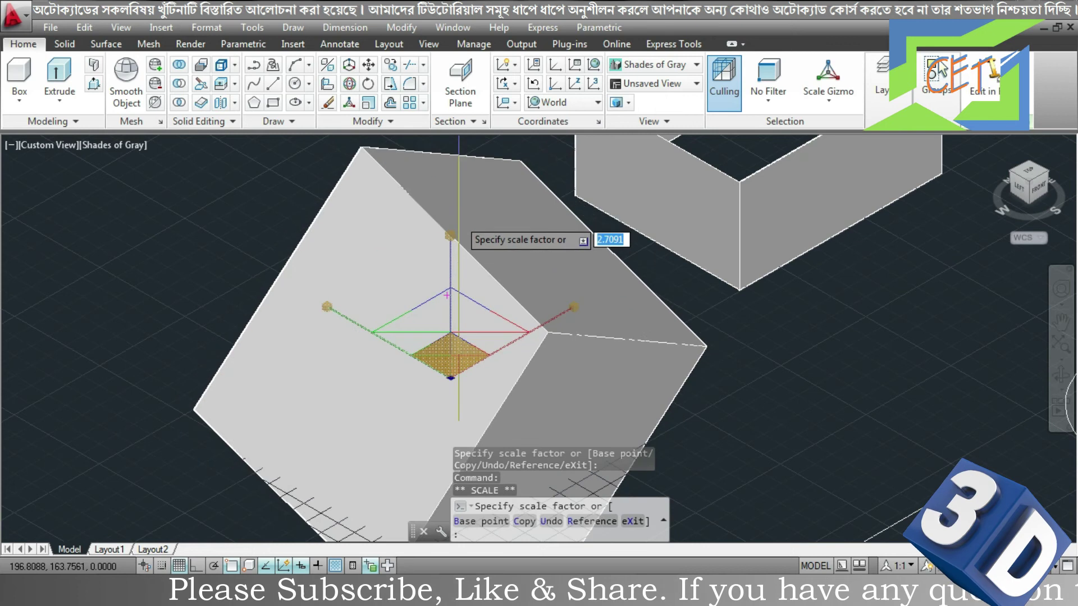
{"action": "left_click", "coordinate": [462, 256]}
Scale the cube by a factor of 4, rescale it once more, then deselect it.
{"action": "left_click", "coordinate": [449, 362]}
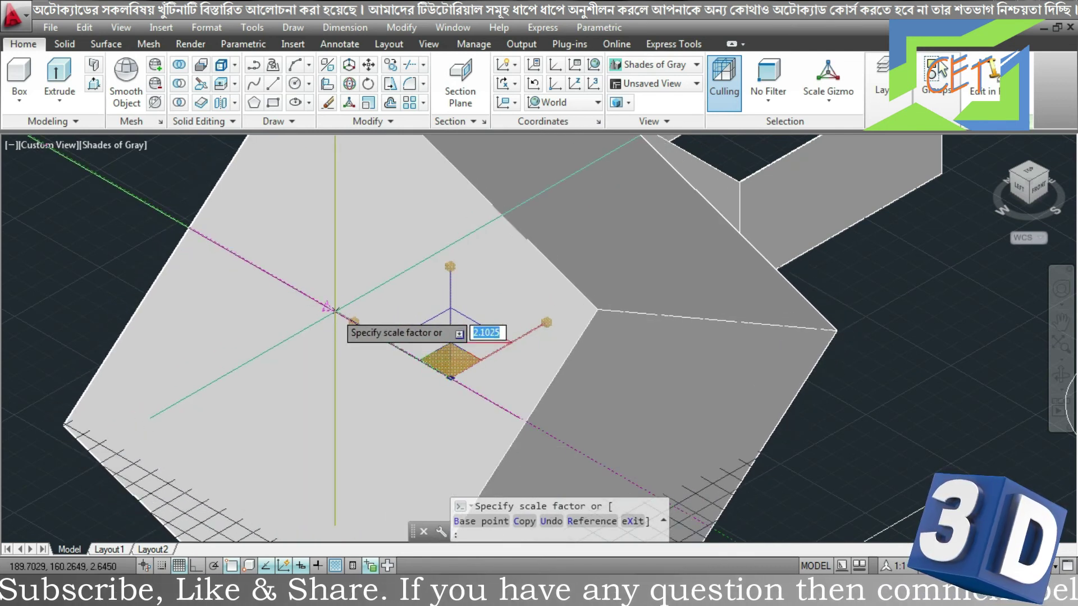
{"action": "type", "text": "4"}
{"action": "key", "text": "Return"}
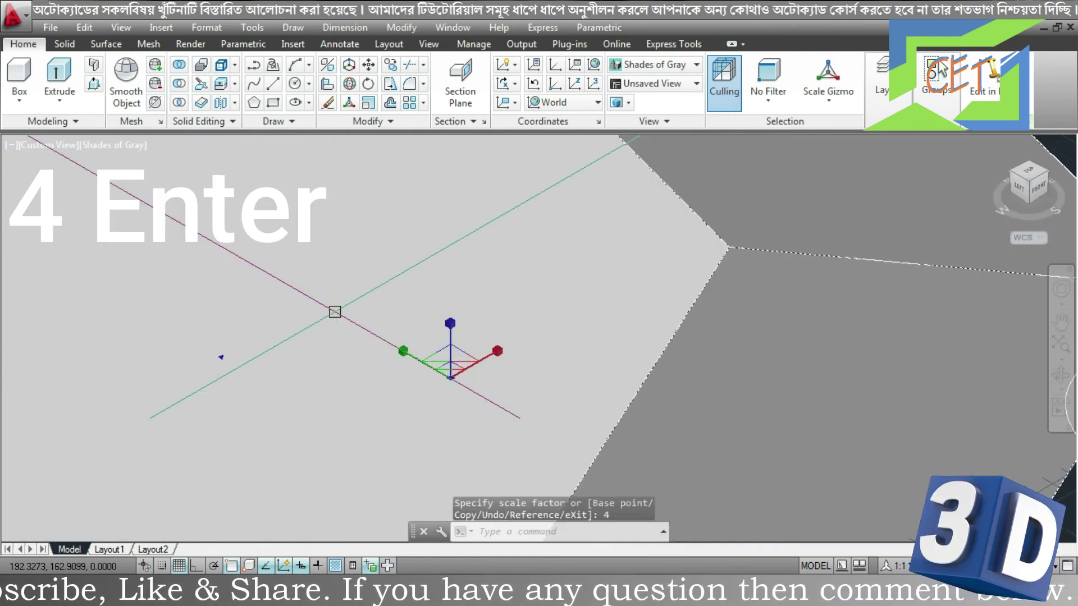
{"action": "scroll", "coordinate": [376, 348], "scroll_direction": "down", "scroll_amount": 4}
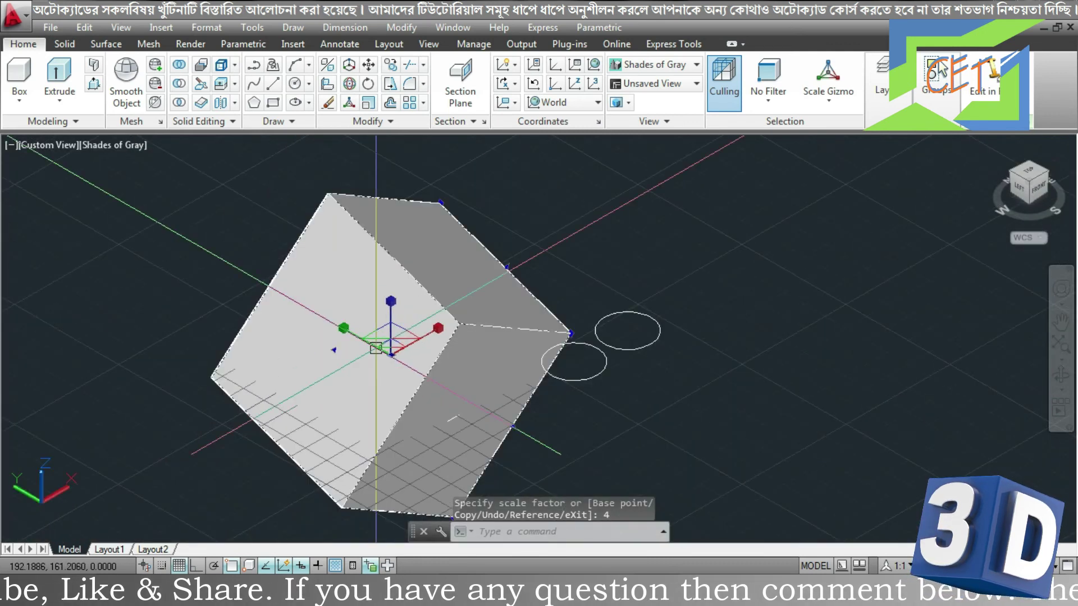
{"action": "left_click", "coordinate": [391, 346]}
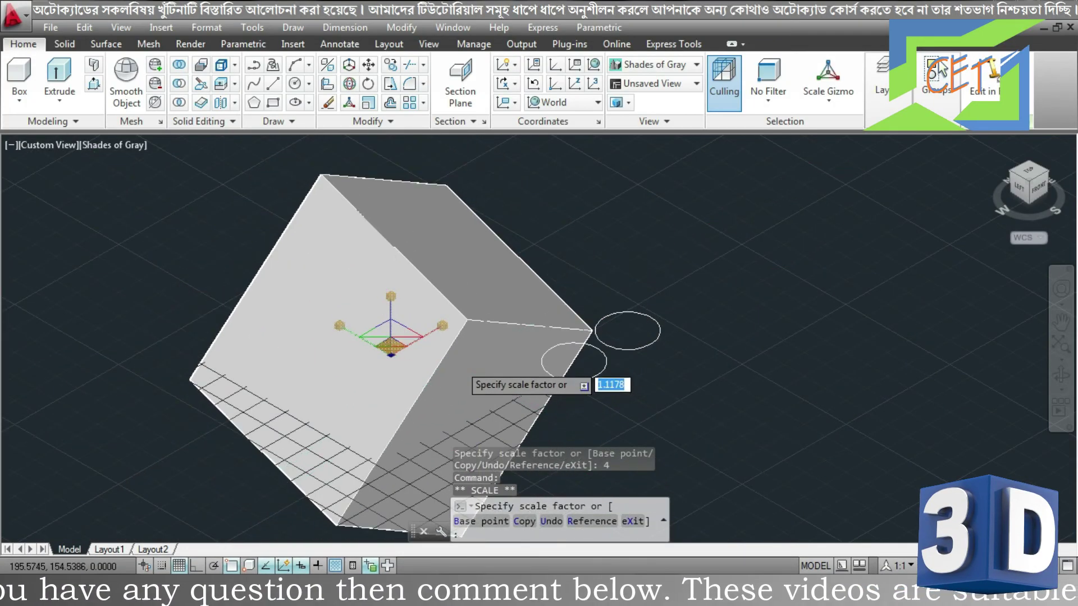
{"action": "left_click", "coordinate": [469, 364]}
{"action": "key", "text": "Escape"}
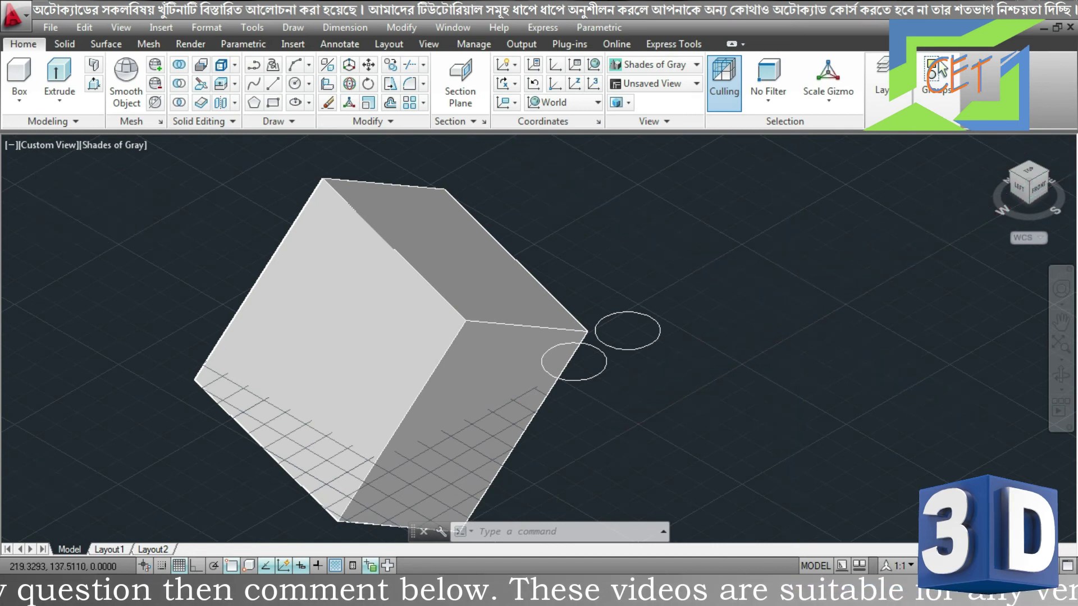
{"action": "scroll", "coordinate": [808, 336], "scroll_direction": "down", "scroll_amount": 4}
Erase the large cube.
{"action": "mouse_move", "coordinate": [755, 337]}
{"action": "left_mouse_down"}
{"action": "mouse_move", "coordinate": [717, 312]}
{"action": "mouse_move", "coordinate": [753, 344]}
{"action": "left_mouse_up"}
{"action": "key", "text": "Escape"}
{"action": "scroll", "coordinate": [734, 332], "scroll_direction": "up", "scroll_amount": 4}
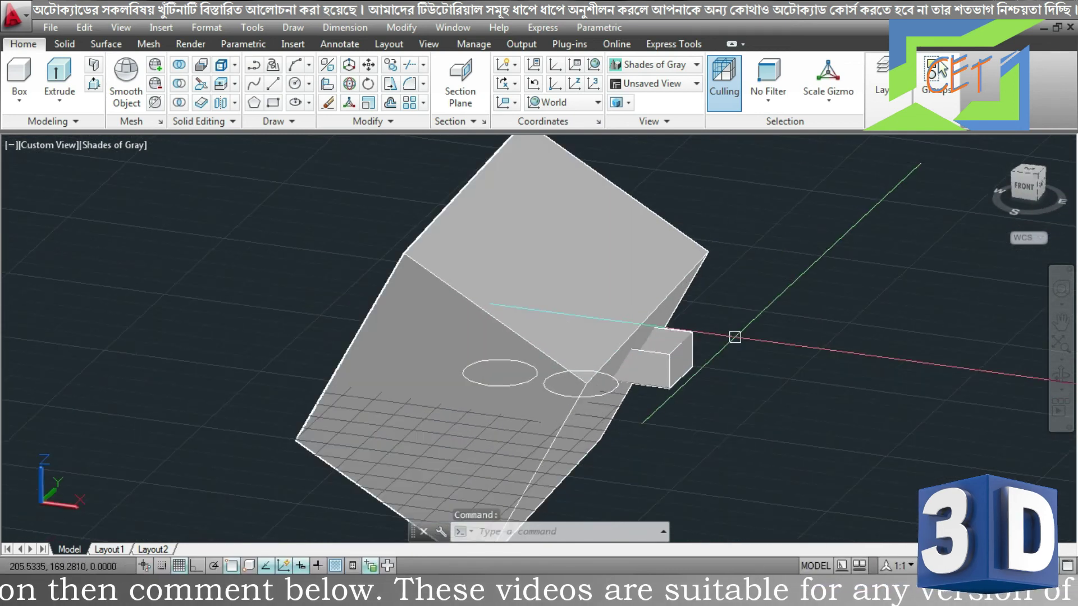
{"action": "left_click", "coordinate": [505, 289]}
{"action": "key", "text": "Delete"}
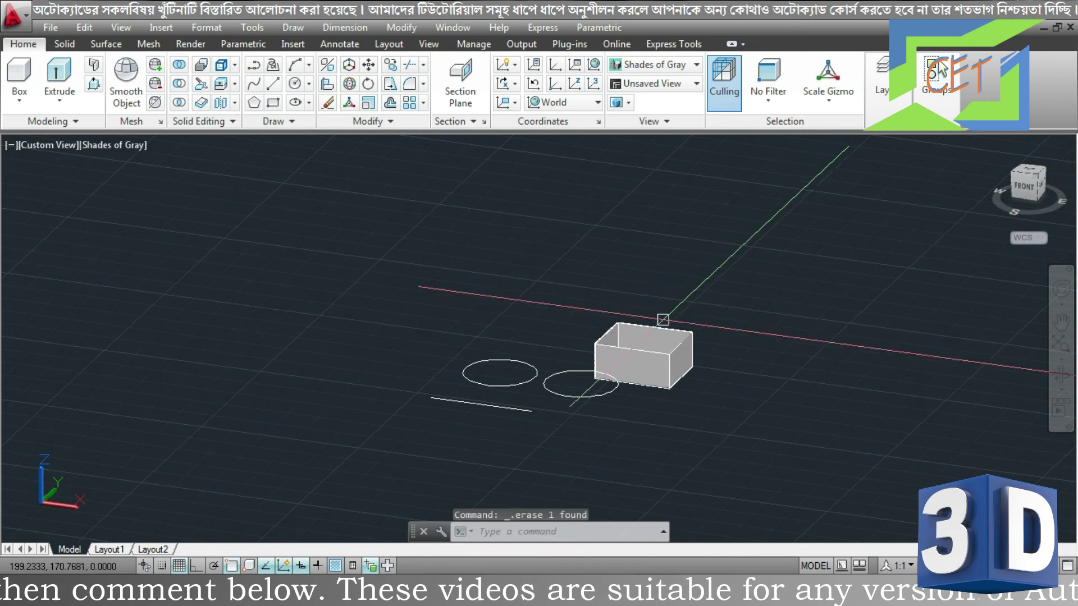
Select the open box's front wall and switch its gizmo from Scale to Move.
{"action": "mouse_move", "coordinate": [697, 420]}
{"action": "middle_mouse_down", "text": "shift"}
{"action": "mouse_move", "coordinate": [767, 421]}
{"action": "mouse_move", "coordinate": [794, 469]}
{"action": "middle_mouse_up", "text": "shift"}
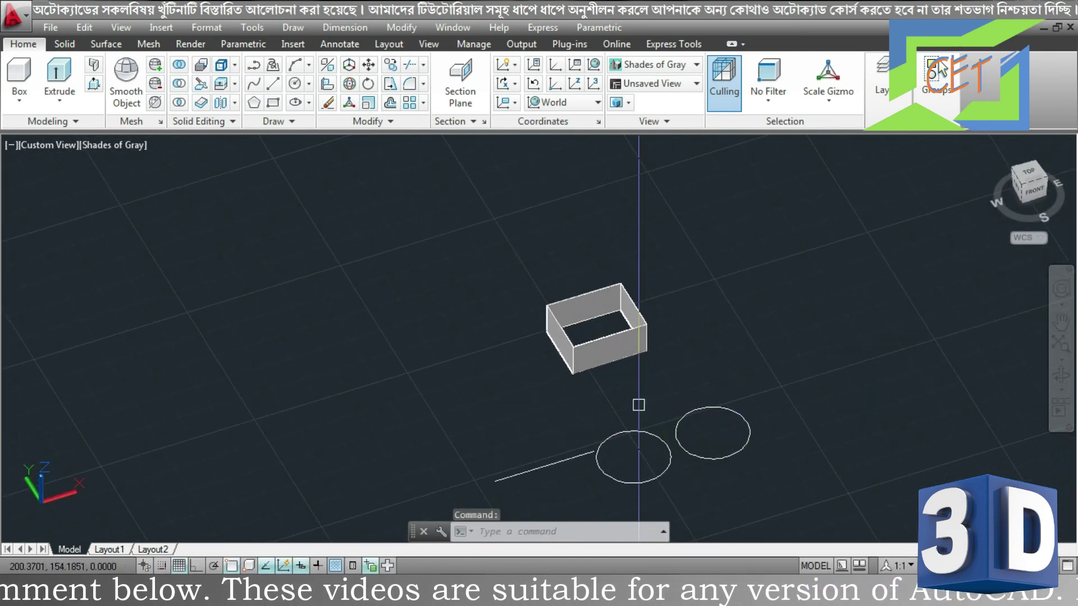
{"action": "scroll", "coordinate": [646, 418], "scroll_direction": "up", "scroll_amount": 3}
{"action": "left_click", "coordinate": [632, 346], "text": "ctrl"}
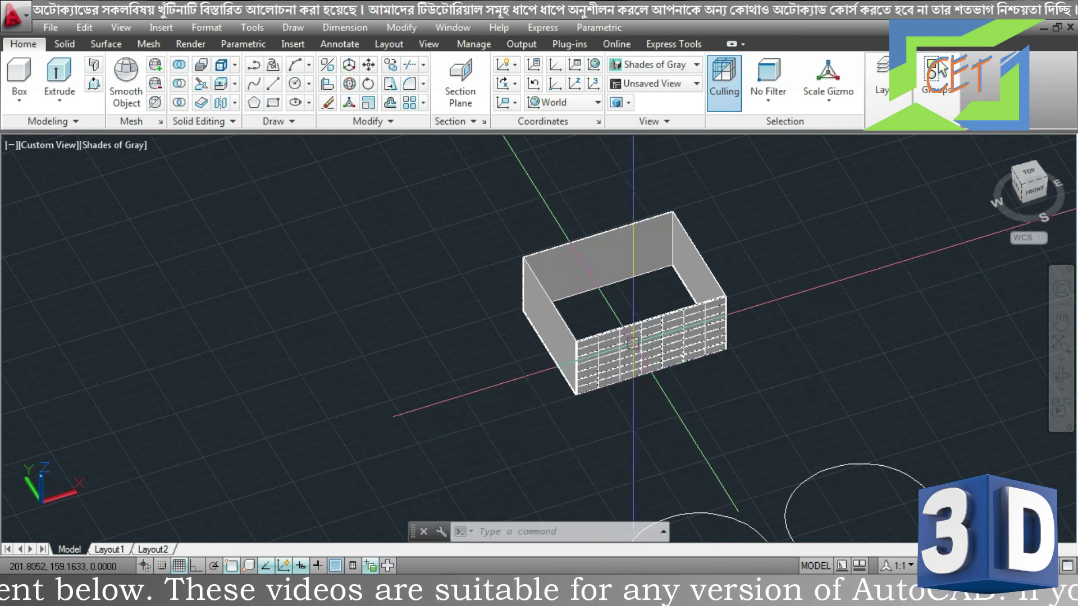
{"action": "left_click", "coordinate": [654, 338]}
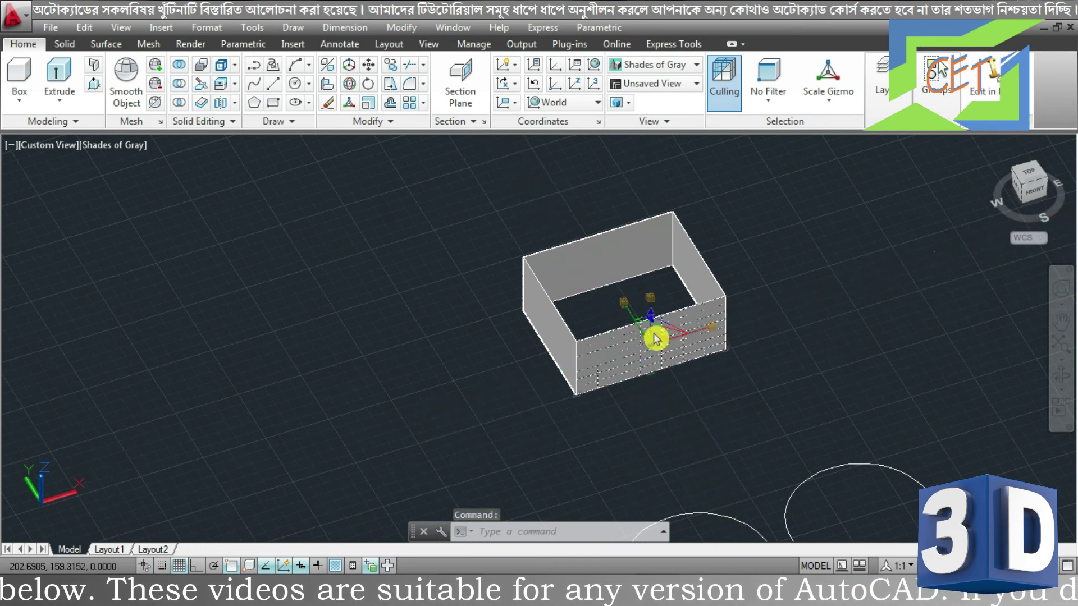
{"action": "right_click", "coordinate": [655, 339]}
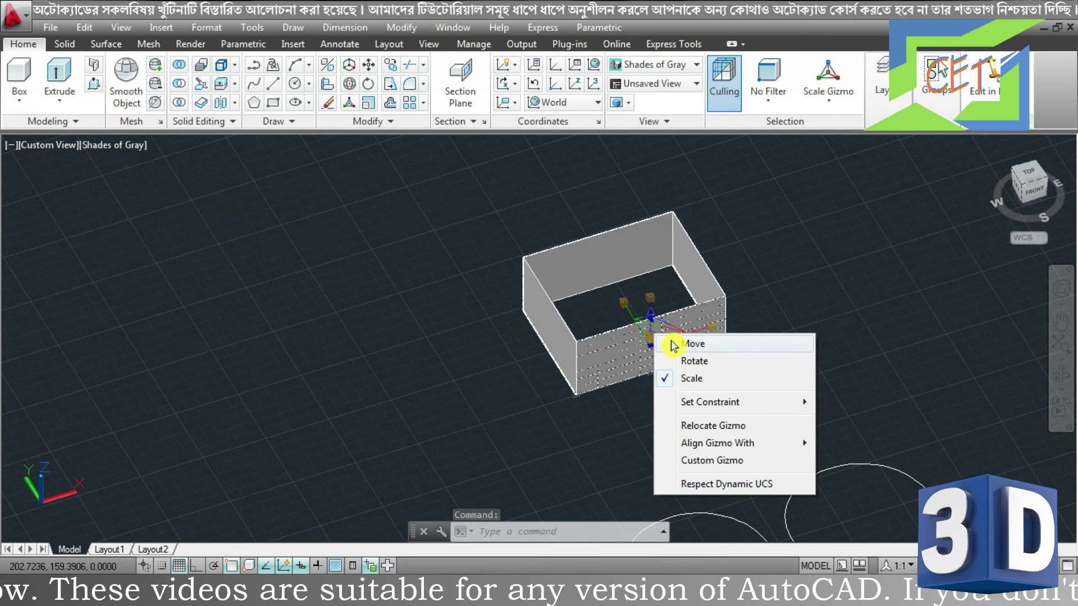
{"action": "left_click", "coordinate": [673, 345]}
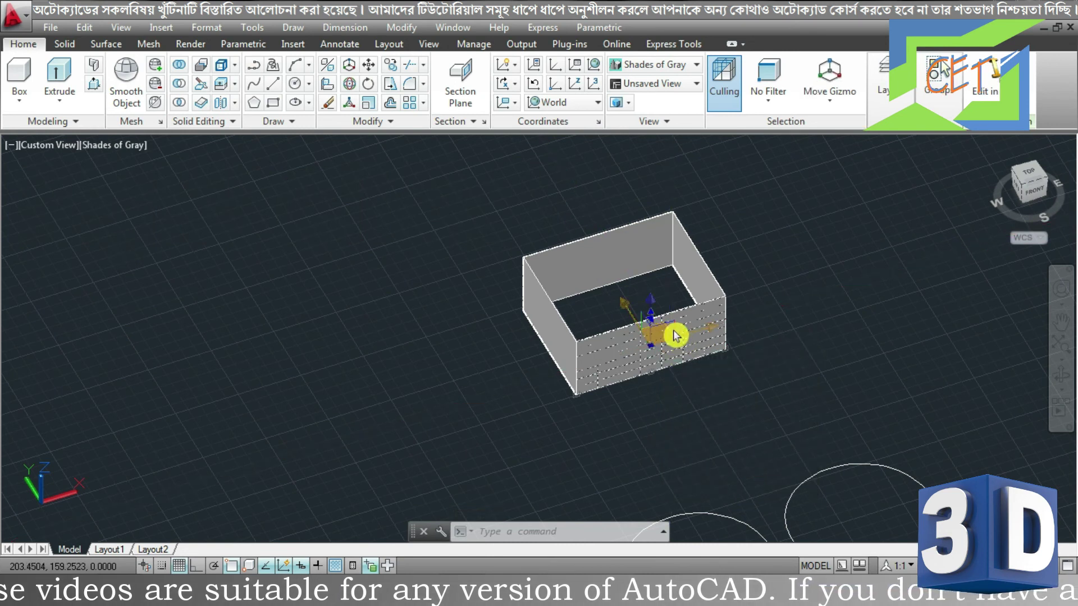
Move the front and right walls outward with the gizmo, accepting loss of surface associativity.
{"action": "left_click", "coordinate": [624, 305]}
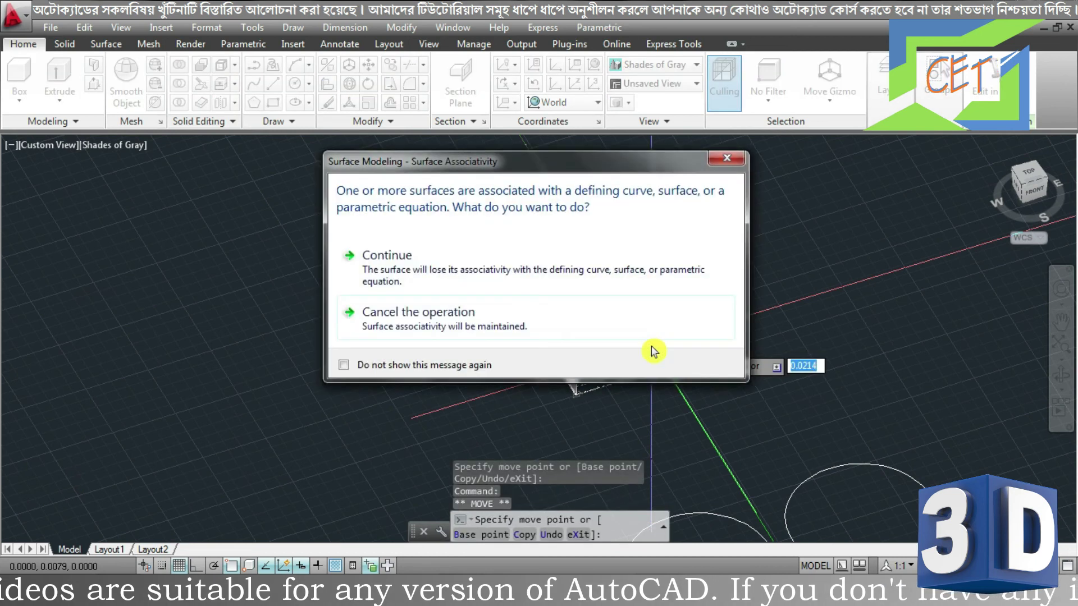
{"action": "left_click", "coordinate": [573, 274]}
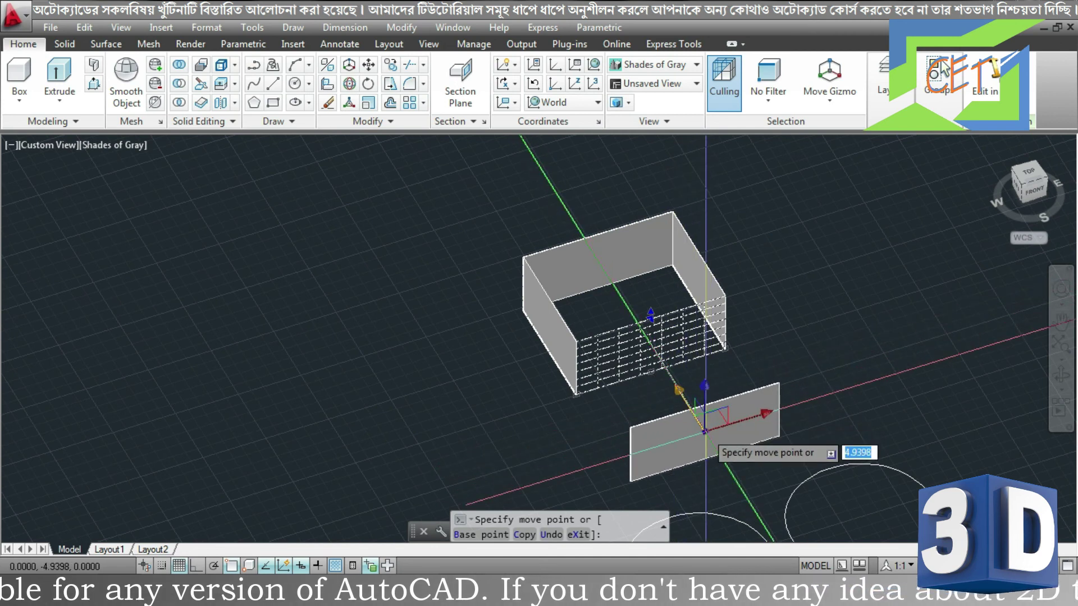
{"action": "left_click", "coordinate": [705, 431]}
{"action": "key", "text": "Escape"}
{"action": "left_click", "coordinate": [699, 258]}
{"action": "left_click", "coordinate": [752, 269]}
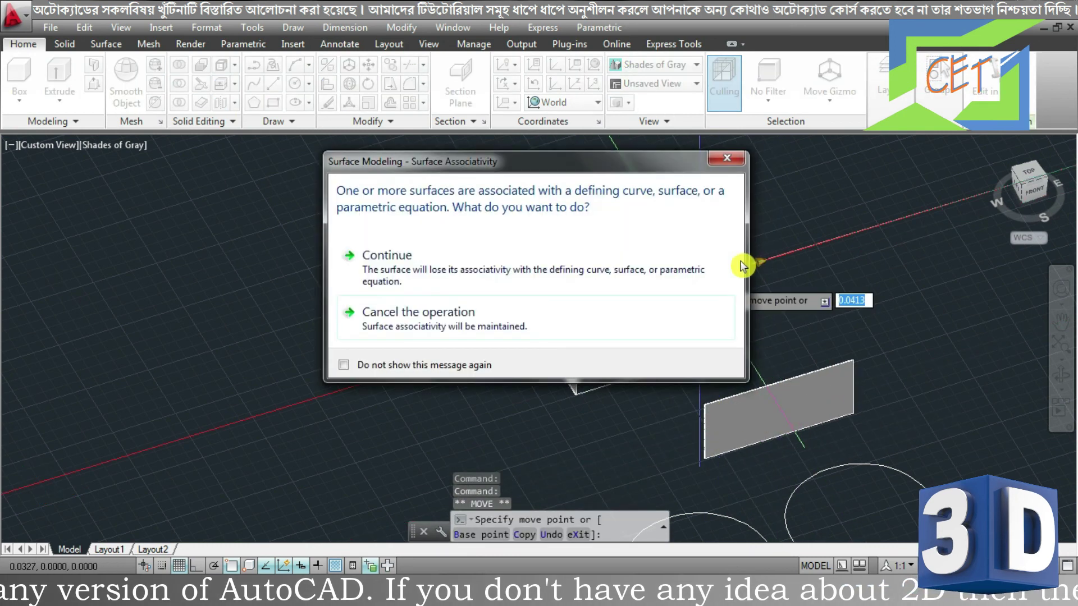
{"action": "key", "text": "Escape"}
Move the left and back walls away from the box, continuing past the associativity warning.
{"action": "left_click", "coordinate": [576, 359]}
{"action": "left_click", "coordinate": [617, 385]}
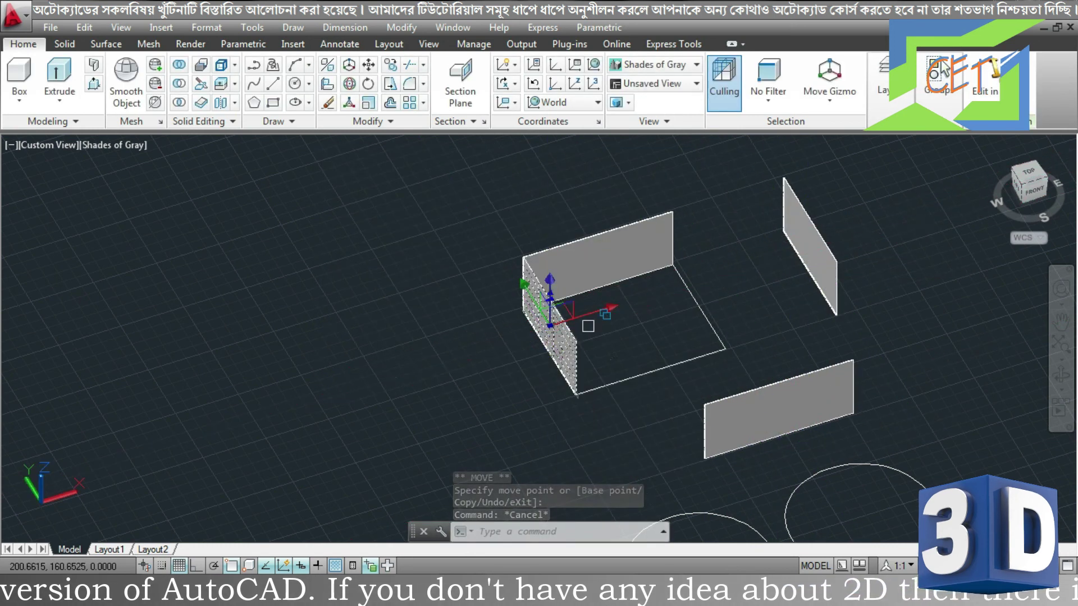
{"action": "left_click", "coordinate": [515, 345]}
{"action": "left_click", "coordinate": [362, 248]}
{"action": "left_click", "coordinate": [572, 267]}
{"action": "left_click", "coordinate": [583, 238]}
{"action": "left_click", "coordinate": [553, 186]}
{"action": "left_click", "coordinate": [560, 258]}
{"action": "key", "text": "Escape"}
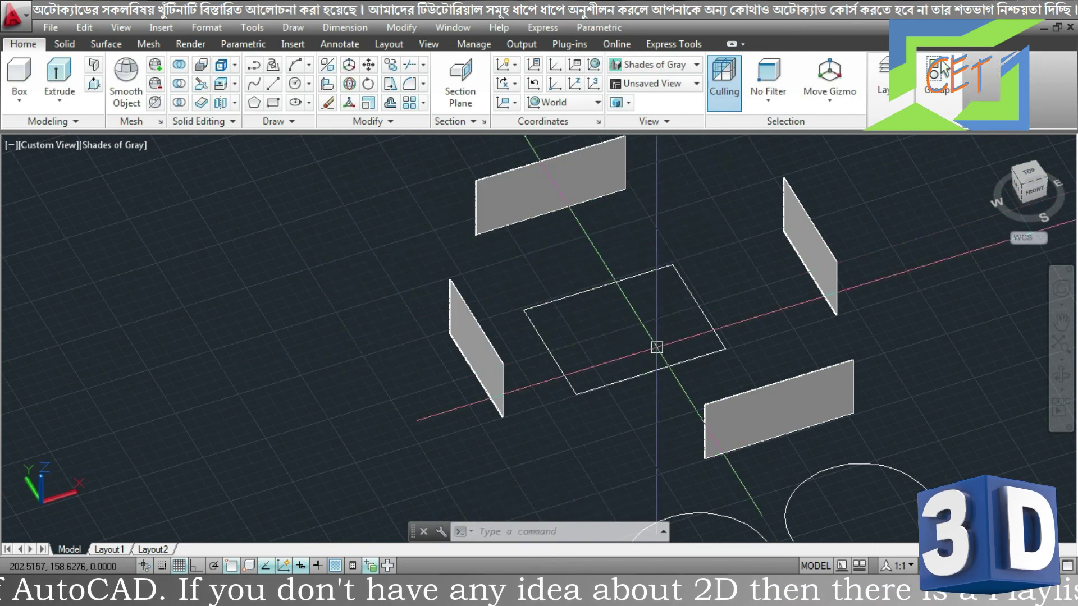
Set the default gizmo to No Gizmo from the Home ribbon's Gizmo dropdown.
{"action": "left_click", "coordinate": [829, 100]}
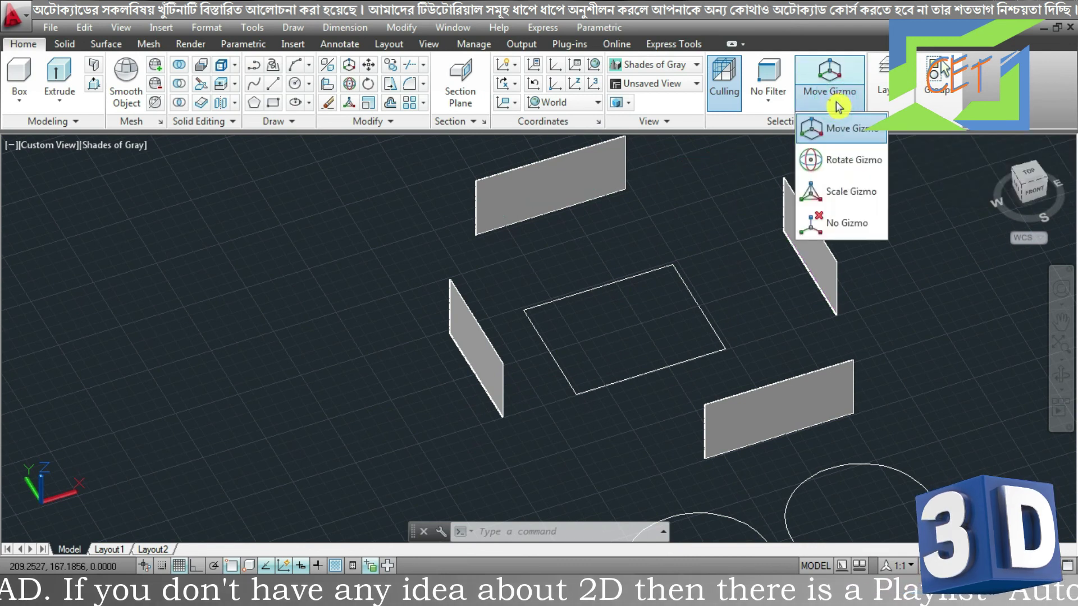
{"action": "left_click", "coordinate": [845, 223]}
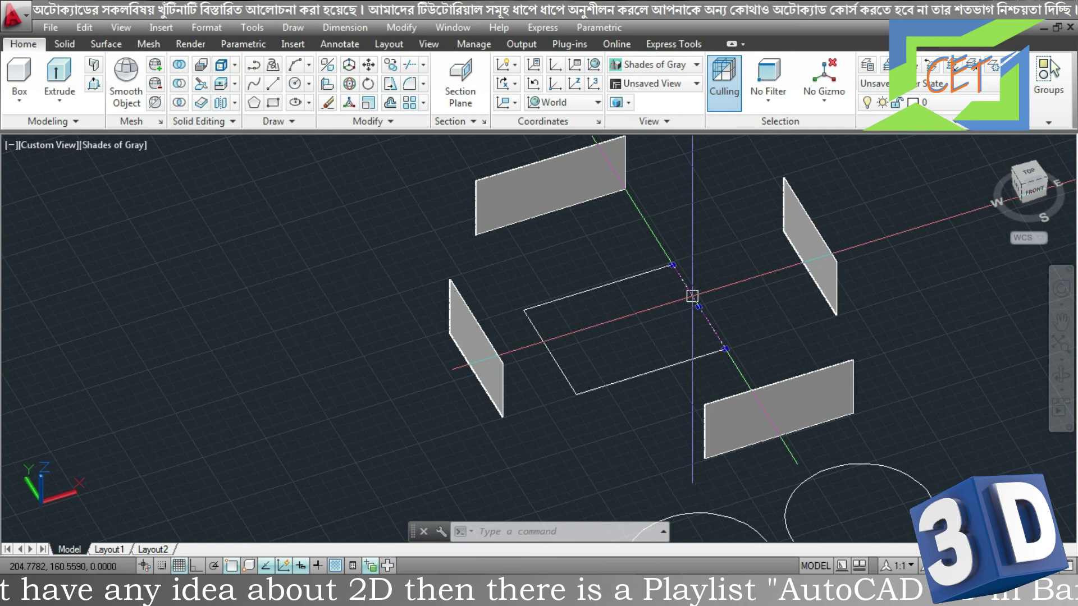
{"action": "right_click", "coordinate": [693, 295]}
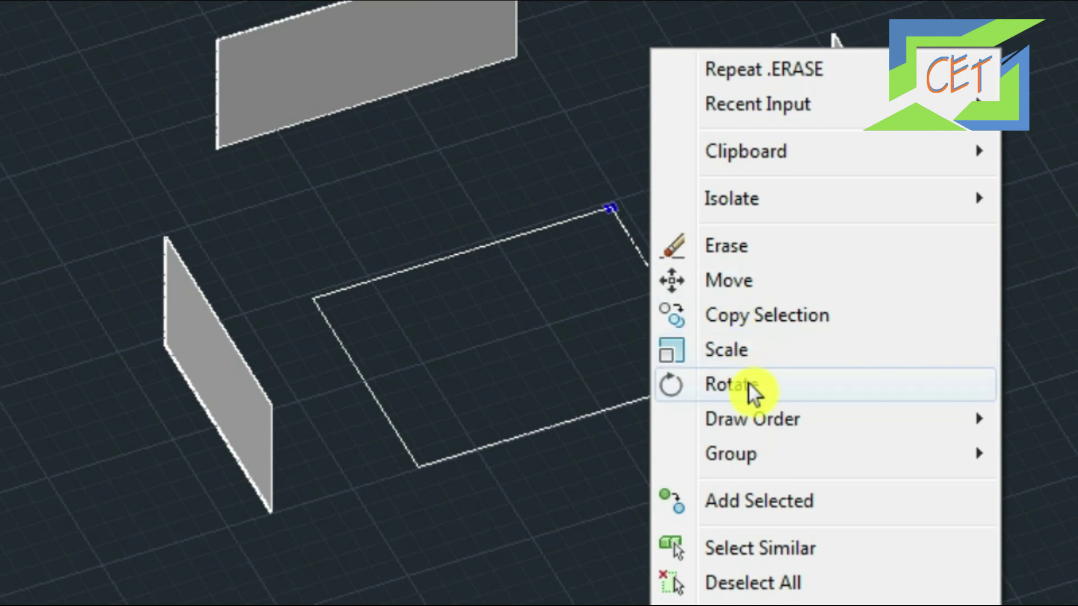
{"action": "key", "text": "Escape"}
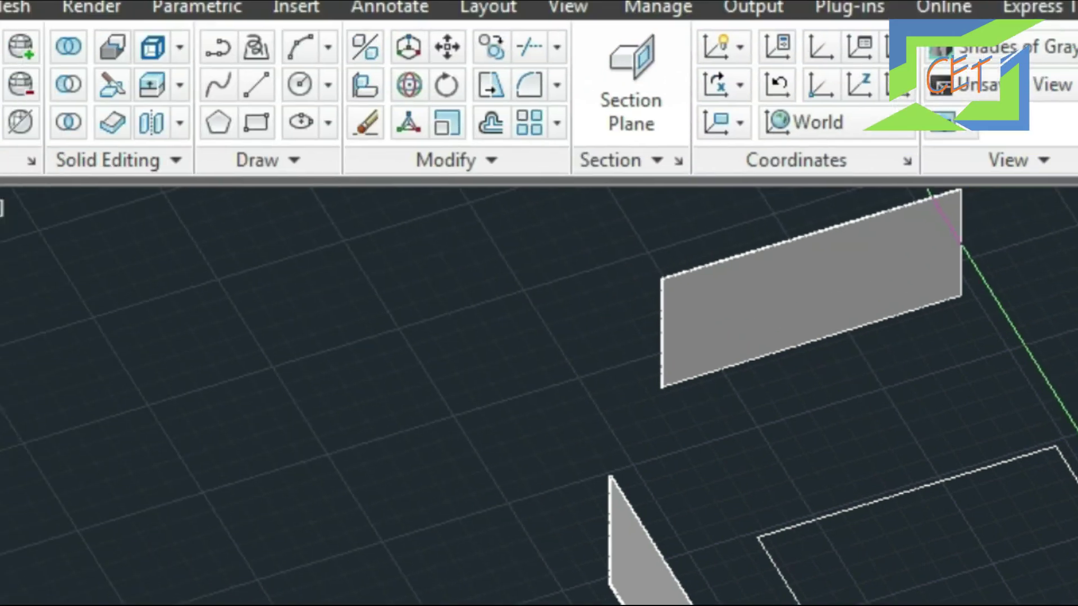